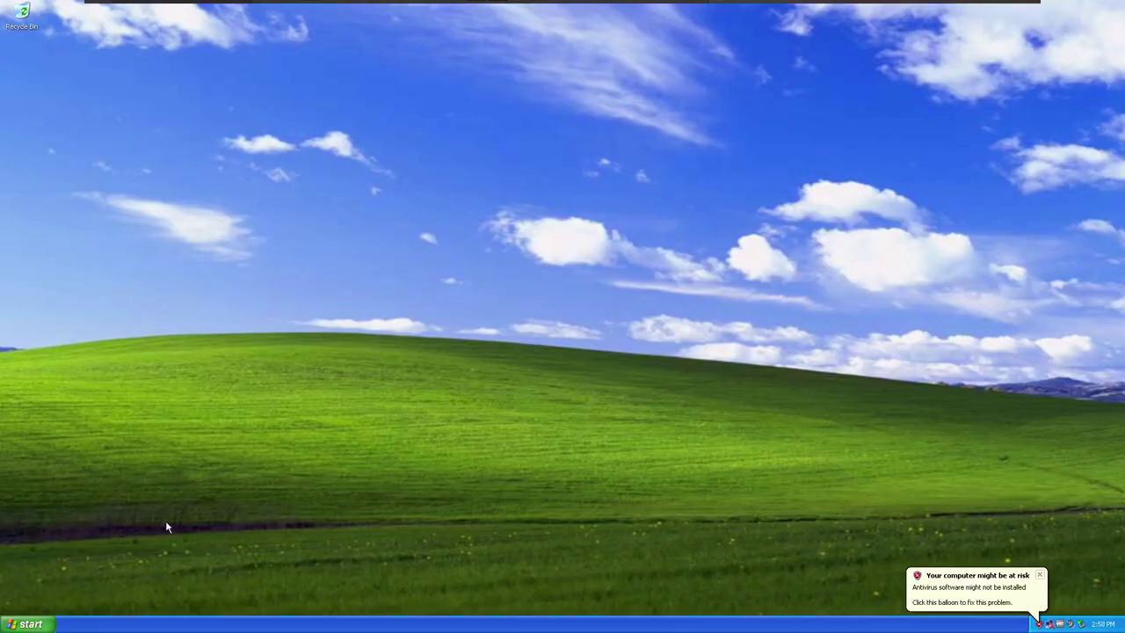
# Step: Create a folder named tools in the root of Local Disk (C:) and open it
pyautogui.click(29, 623)
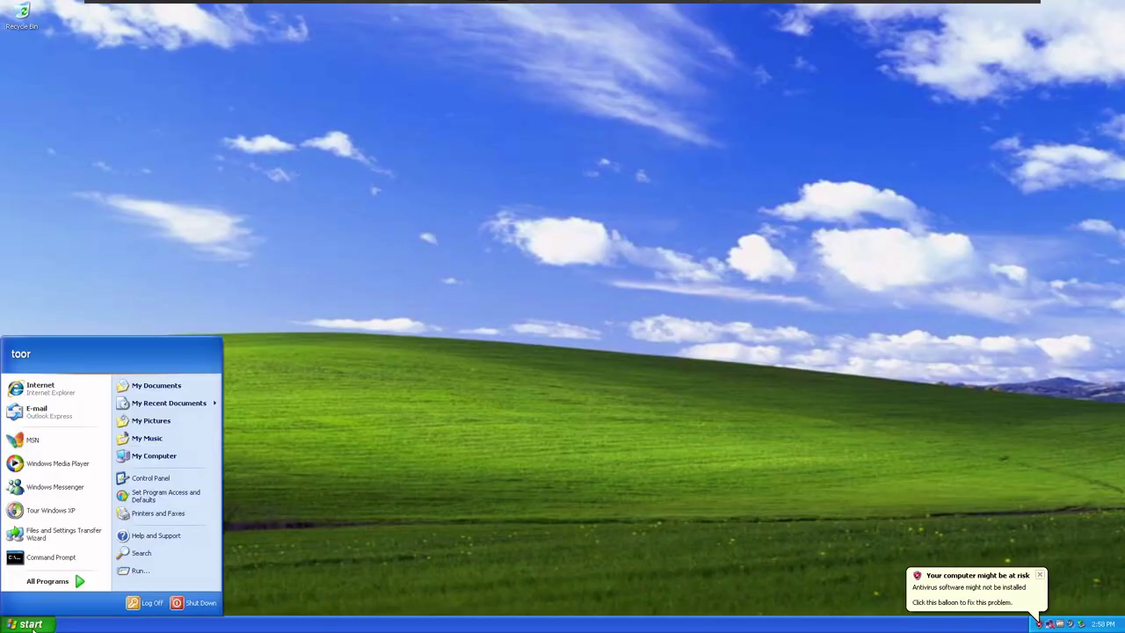
pyautogui.click(183, 457)
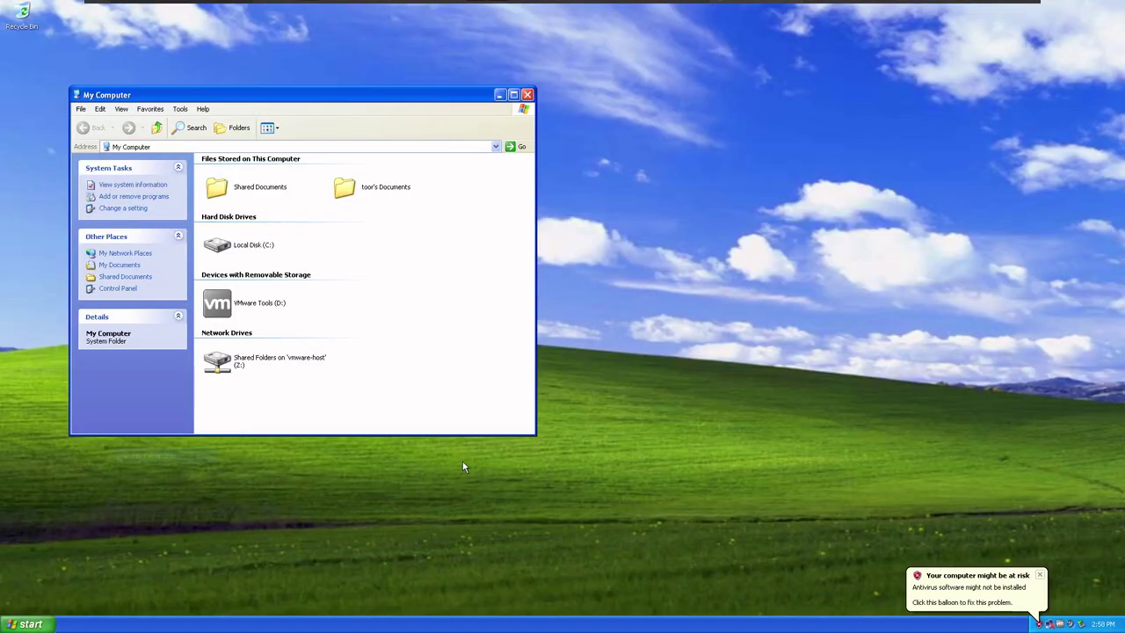
pyautogui.doubleClick(224, 248)
pyautogui.rightClick(321, 234)
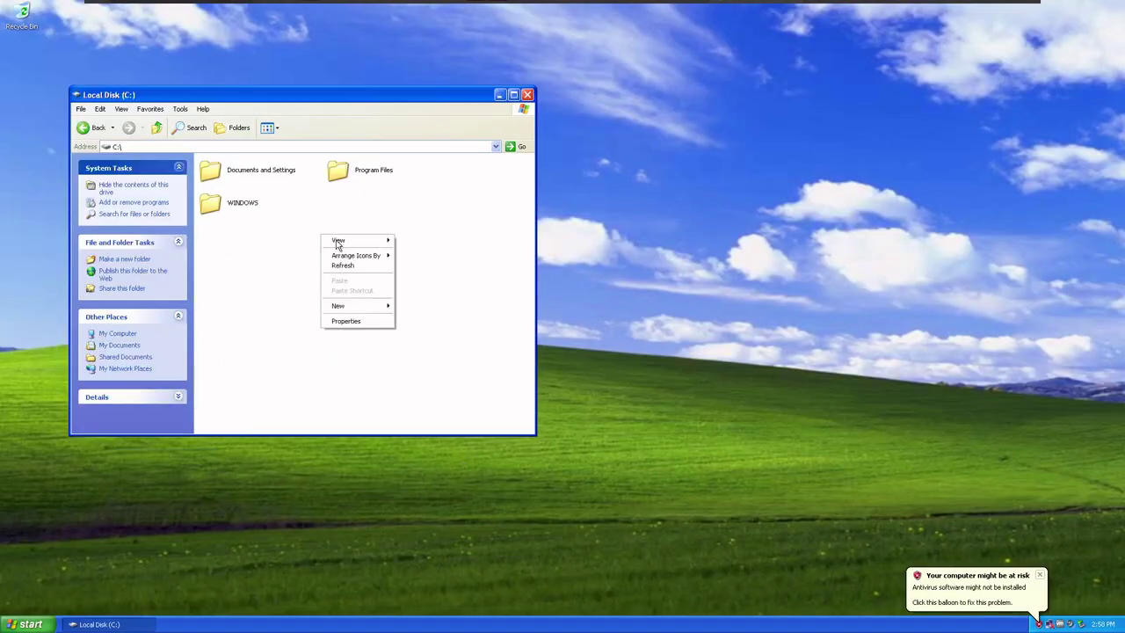
pyautogui.moveTo(356, 309)
pyautogui.click(415, 306)
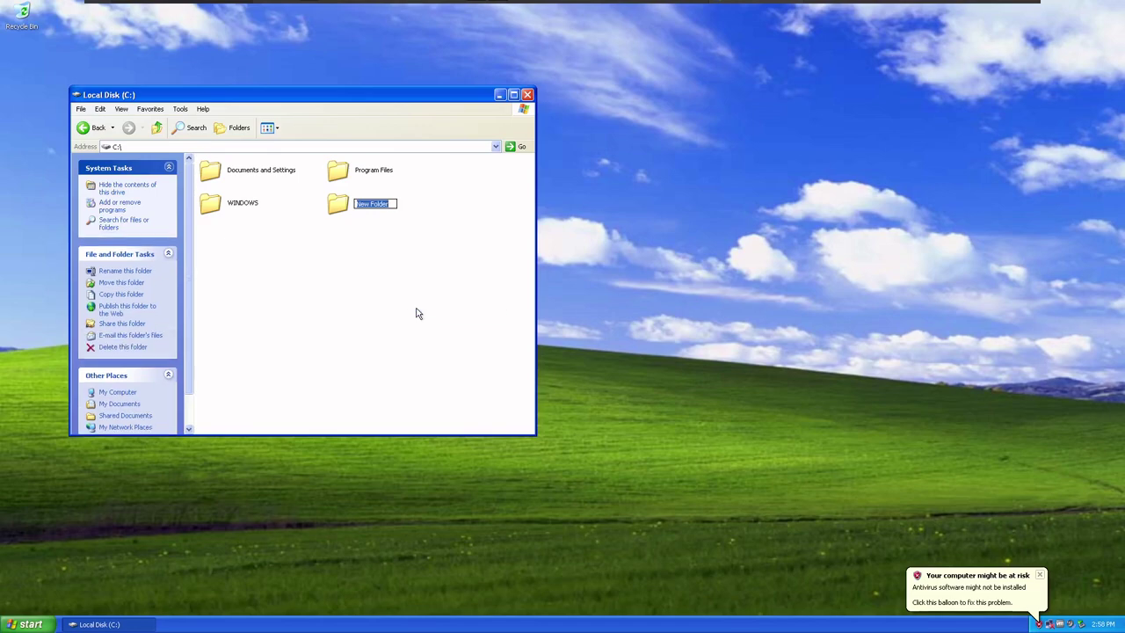
pyautogui.write('tools')
pyautogui.press('Return')
pyautogui.press('Return')
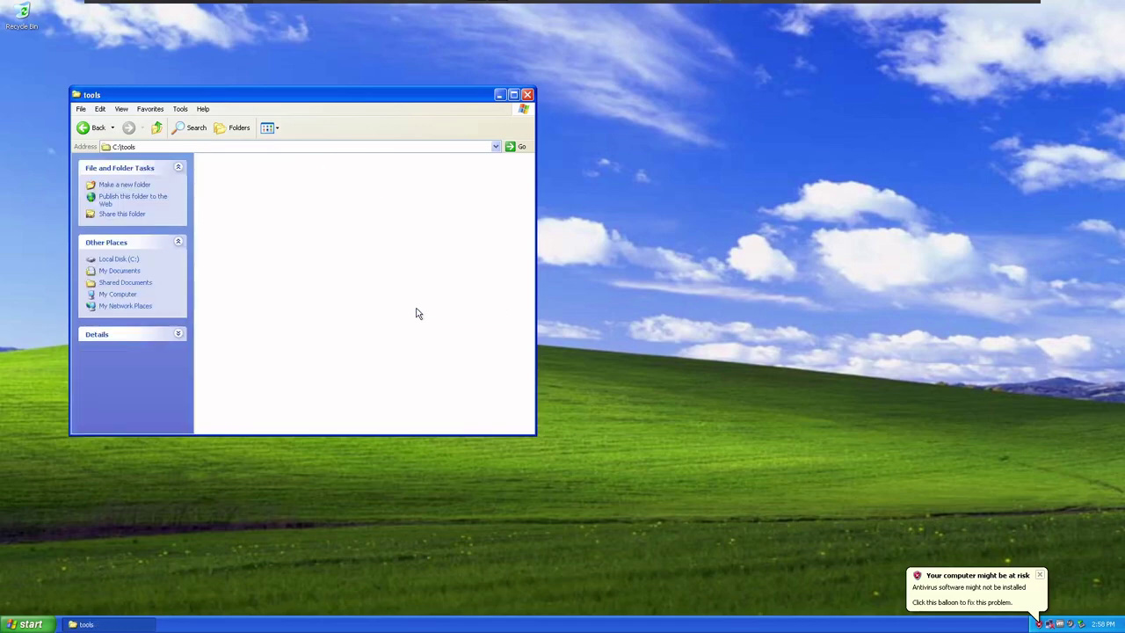
# Step: Create a subfolder named CurrentUpdates inside C:\tools and open it
pyautogui.rightClick(309, 268)
pyautogui.moveTo(352, 363)
pyautogui.click(455, 366)
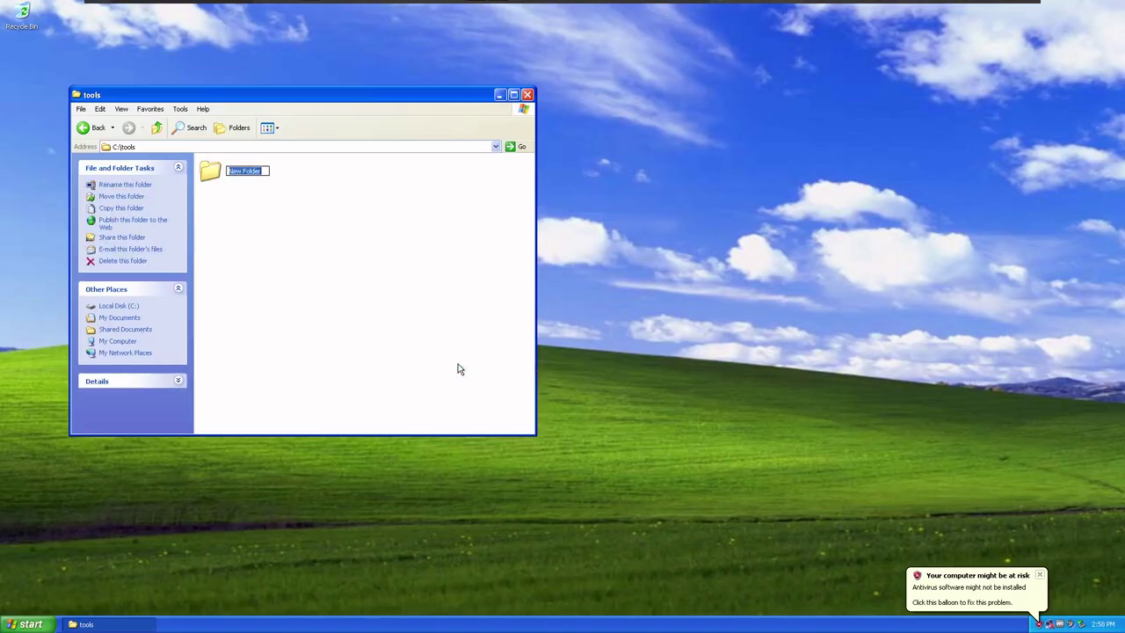
pyautogui.write('CurrentUpdates')
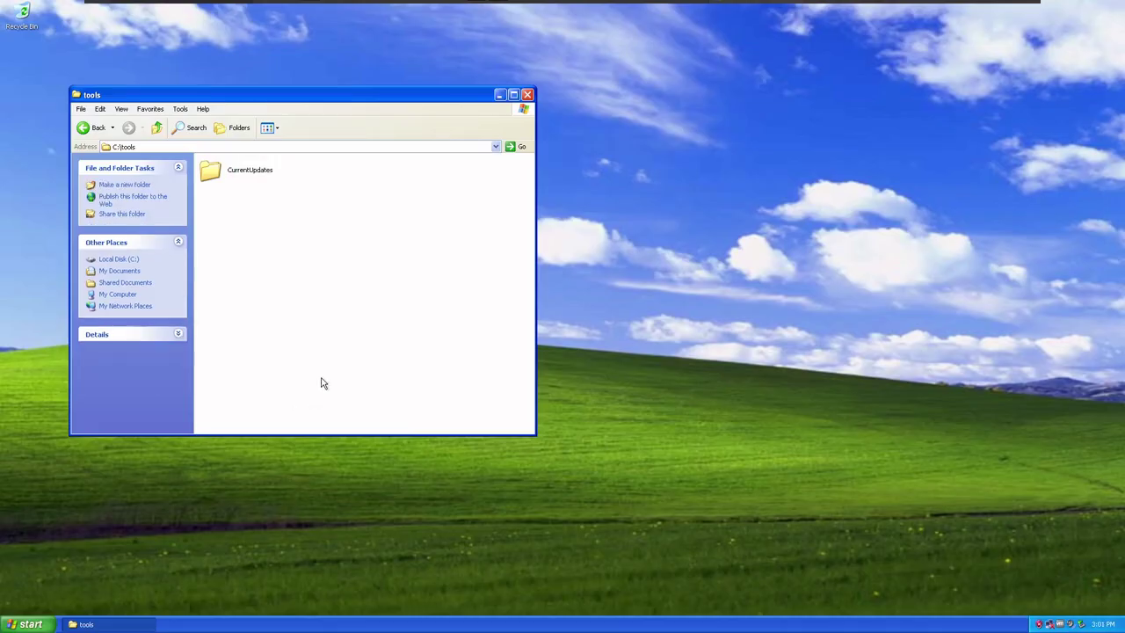
pyautogui.doubleClick(213, 174)
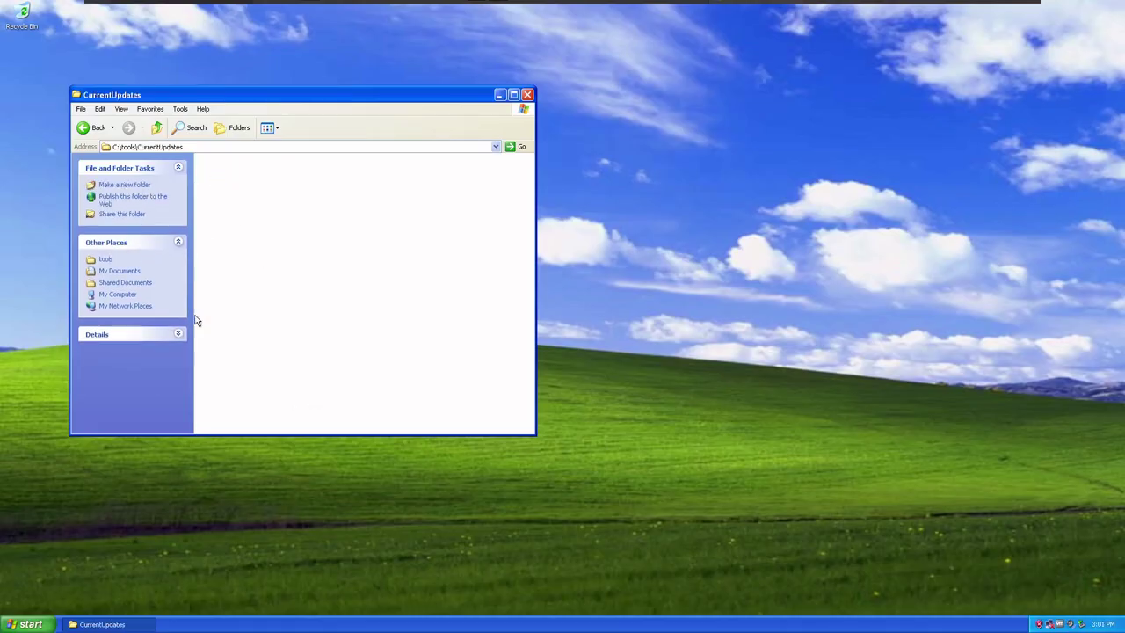
# Step: Open a Command Prompt, place it over the folder window's lower part, and change its directory to c:\tools\CurrentUpdates
pyautogui.click(29, 624)
pyautogui.click(27, 561)
pyautogui.moveTo(283, 76); pyautogui.dragTo(432, 188)
pyautogui.moveTo(527, 186); pyautogui.dragTo(653, 225)
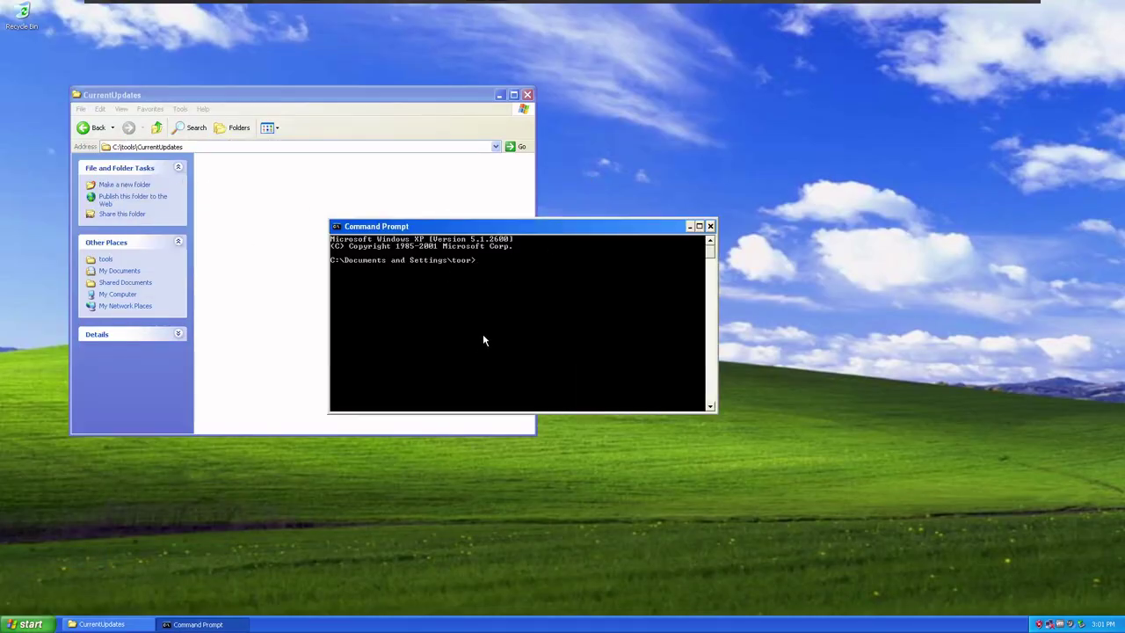
pyautogui.press('Return')
pyautogui.write('cd c:\\tools\\')
pyautogui.press('Tab')
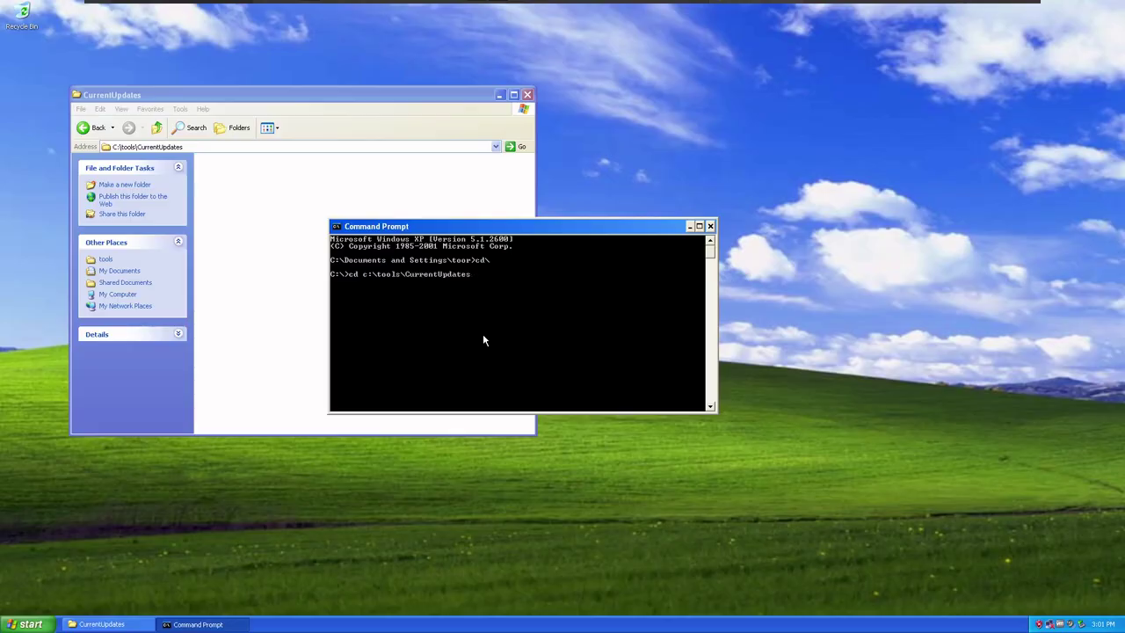
pyautogui.press('Return')
# Step: Clear the console and run wmic qfe list full /format:htable > C:\tools\currentupdates\updates.html
pyautogui.write('cls')
pyautogui.press('Return')
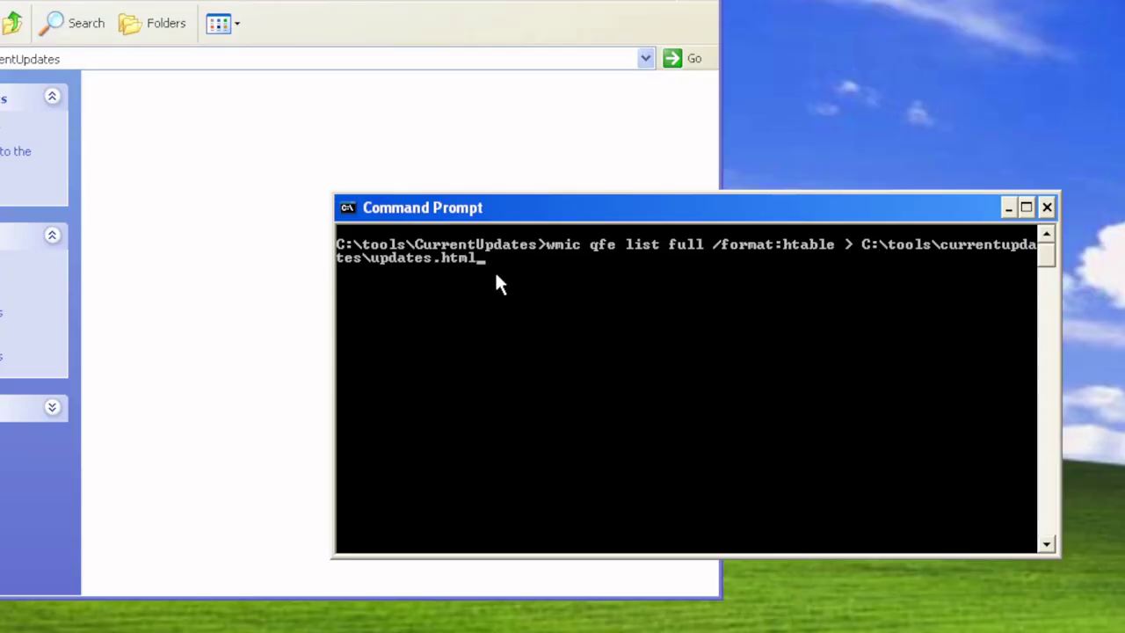
pyautogui.press('Return')
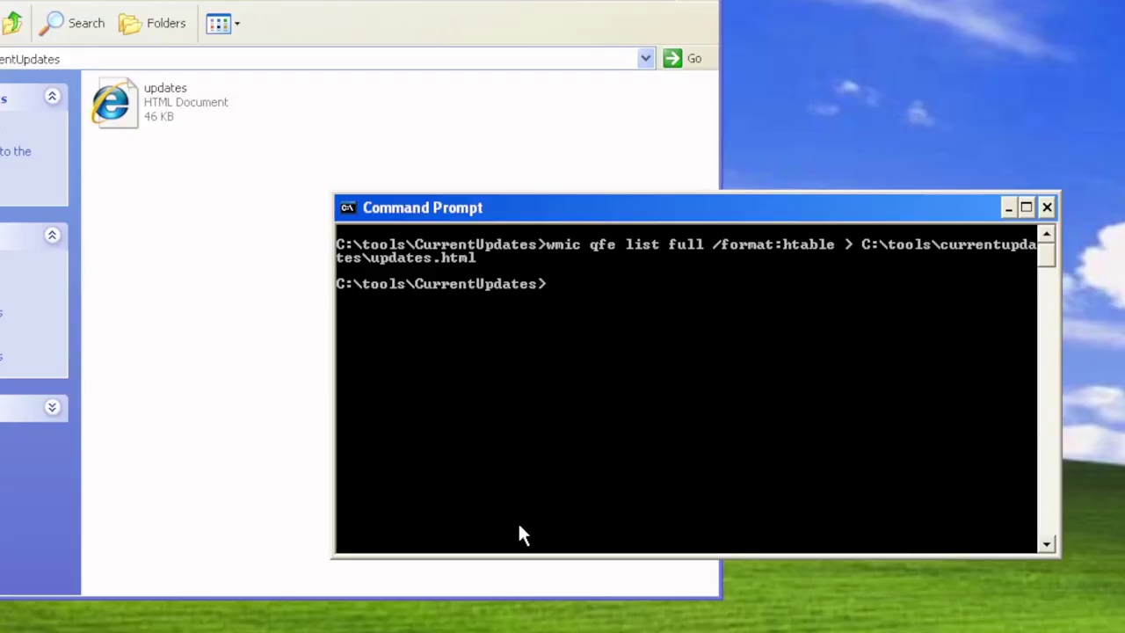
# Step: Rerun the previous wmic command with /format:csv and C:\tools\currentupdates\updates.csv as the output file
pyautogui.press('Up')
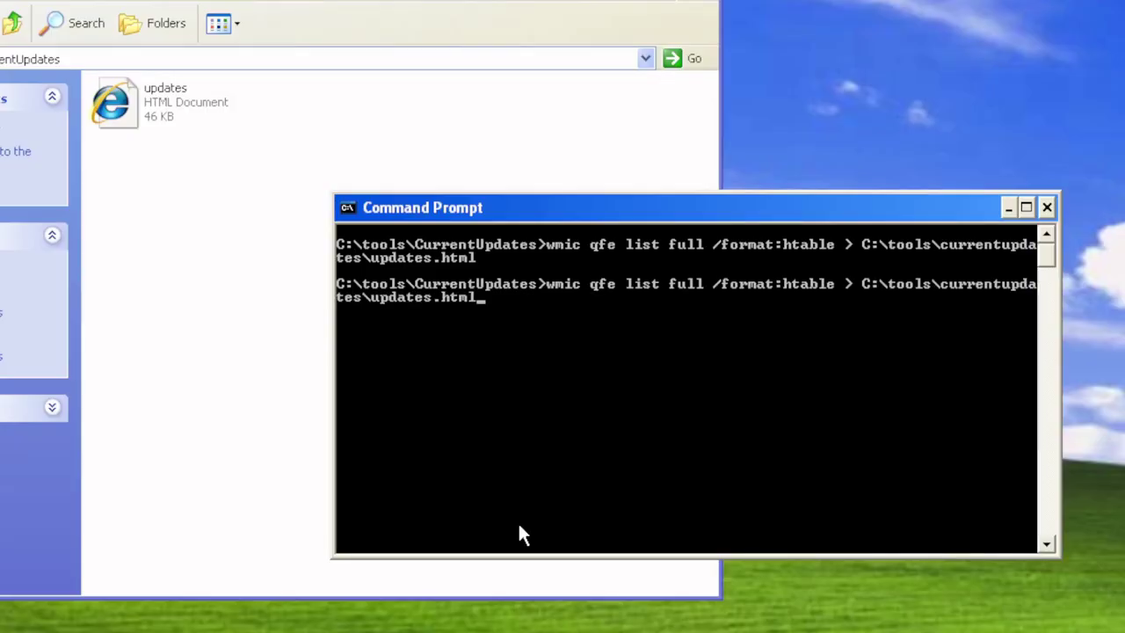
pyautogui.press('BackSpace')
pyautogui.press('BackSpace')
pyautogui.press('BackSpace')
pyautogui.press('BackSpace')
pyautogui.write('csv')
pyautogui.press('Left')
pyautogui.press('Left')
pyautogui.press('Left')
pyautogui.press('Left')
pyautogui.press('Left')
pyautogui.press('Left')
pyautogui.press('Left')
pyautogui.press('Left')
pyautogui.press('Left')
pyautogui.press('Left')
pyautogui.press('Left')
pyautogui.press('Left')
pyautogui.press('Left')
pyautogui.press('Left')
pyautogui.press('Left')
pyautogui.press('Left')
pyautogui.press('Left')
pyautogui.press('Left')
pyautogui.press('Left')
pyautogui.press('Left')
pyautogui.press('BackSpace')
pyautogui.press('BackSpace')
pyautogui.press('BackSpace')
pyautogui.press('BackSpace')
pyautogui.press('BackSpace')
pyautogui.write('c')
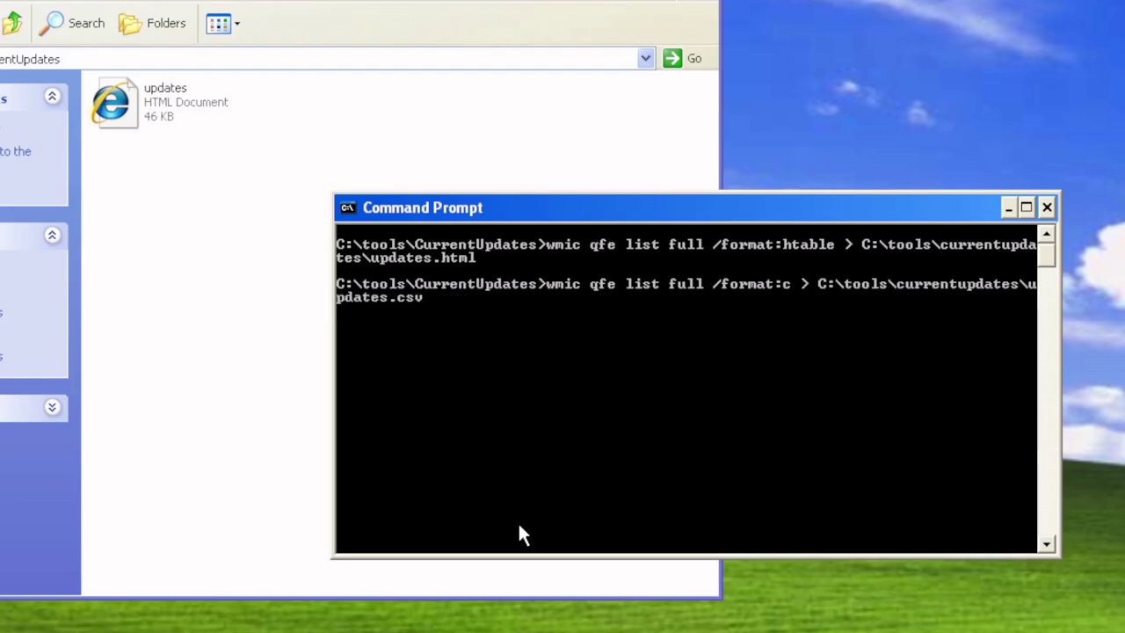
pyautogui.write('sv')
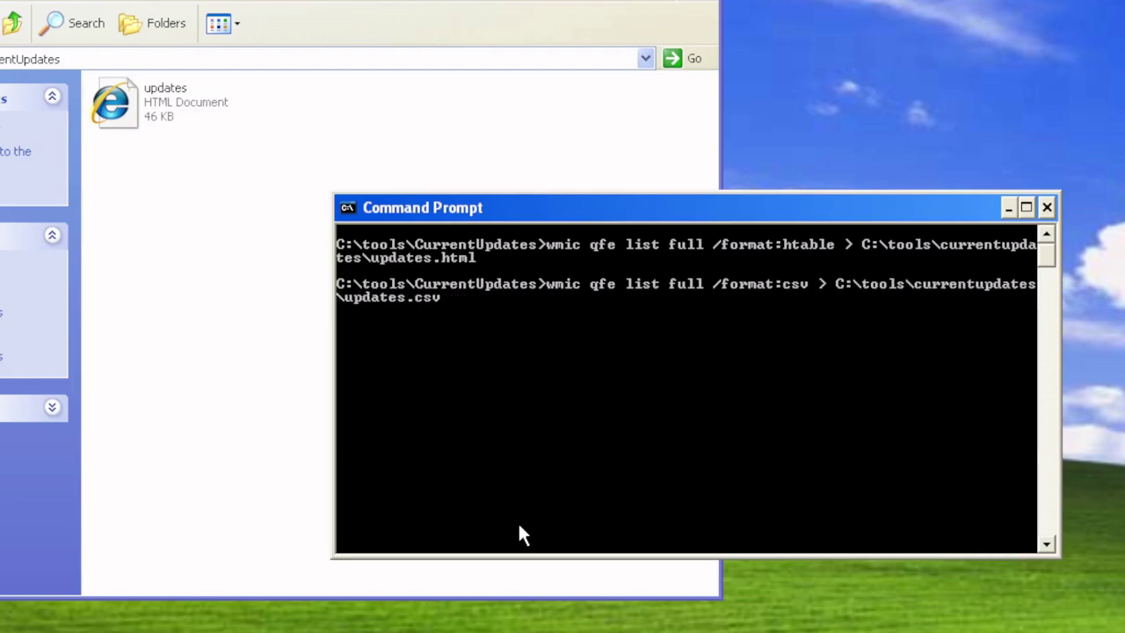
pyautogui.press('Return')
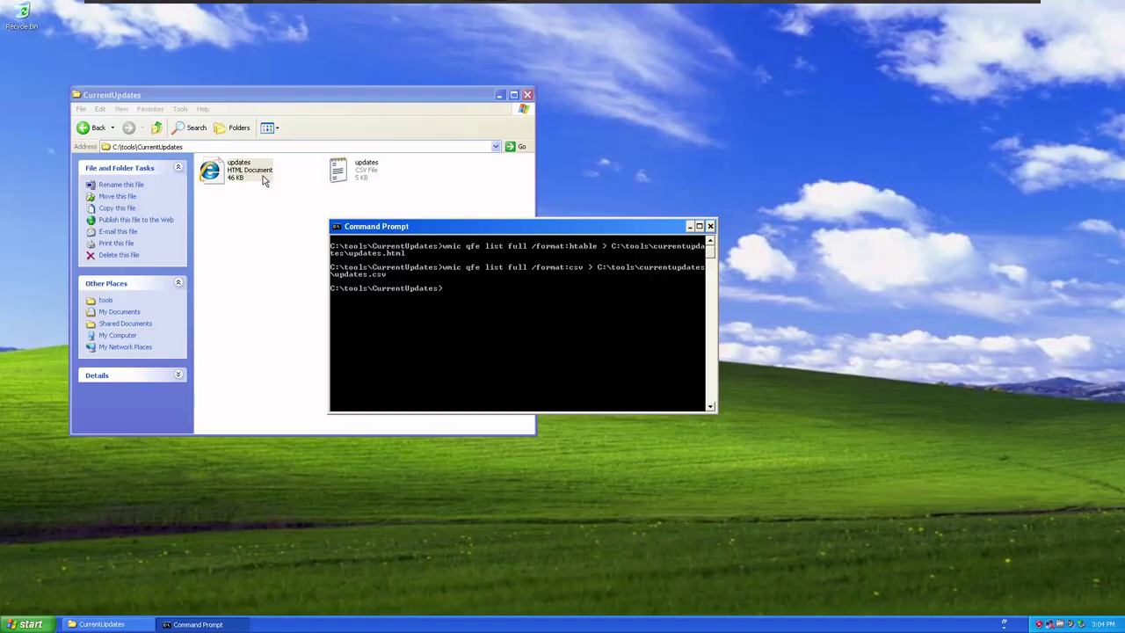
# Step: Open the exported updates HTML report, enlarge its window to full screen, and inspect the HotFixID column
pyautogui.doubleClick(235, 174)
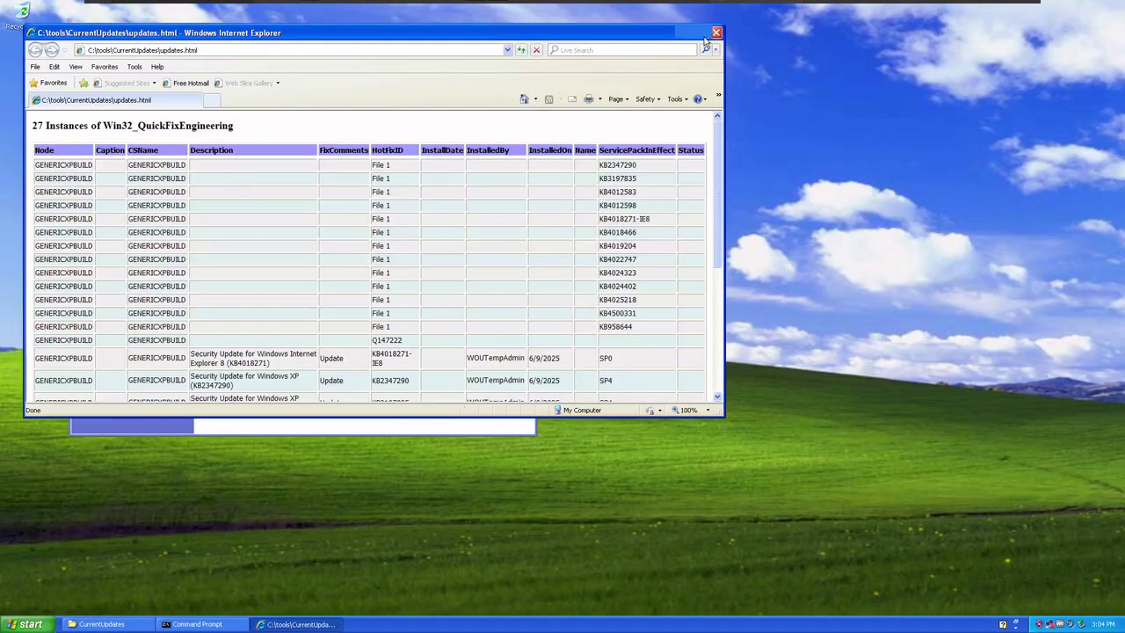
pyautogui.click(702, 32)
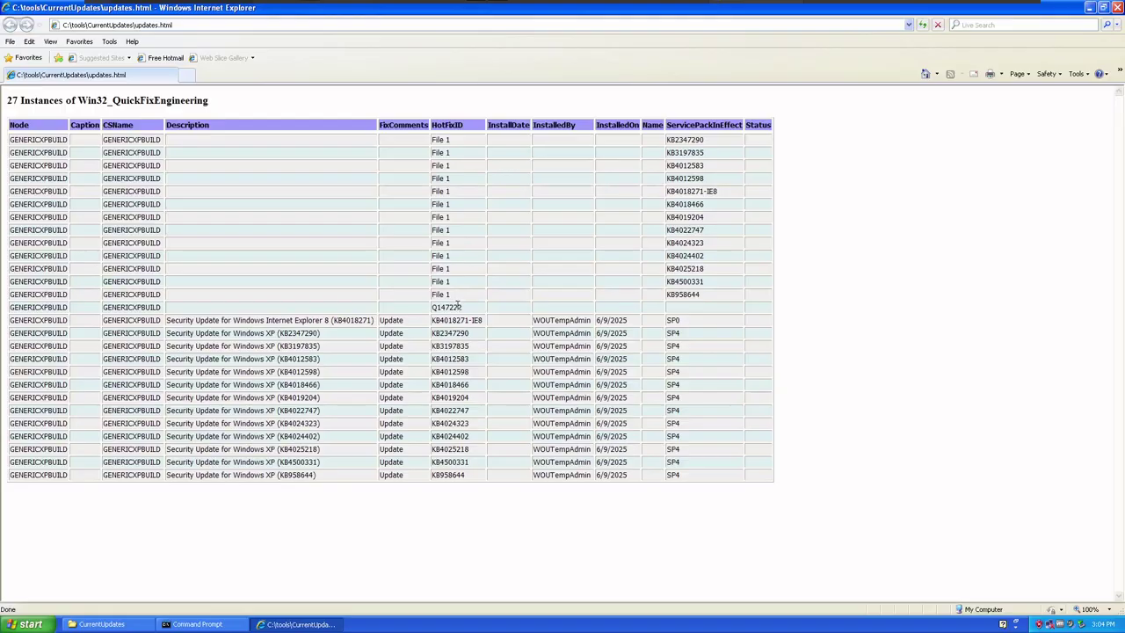
pyautogui.moveTo(455, 298); pyautogui.dragTo(428, 203)
pyautogui.click(428, 203)
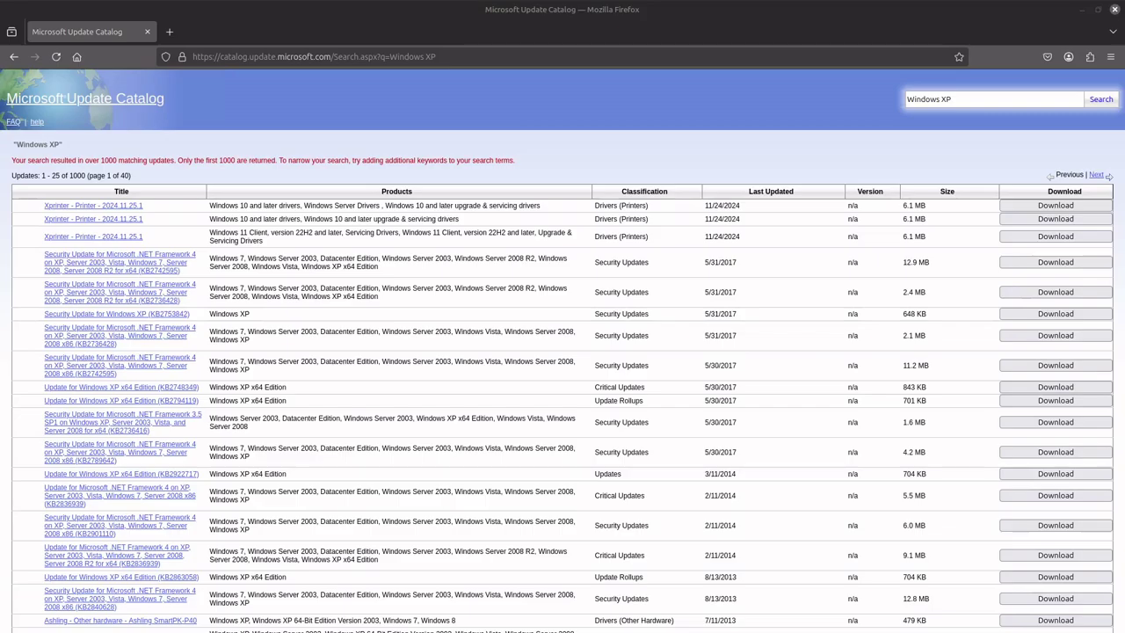
# Step: Switch to the GraniteXP_KB_LIST.xlsx spreadsheet in LibreOffice Calc and look through the Updates by KB column down to its last entry
pyautogui.hotkey('alt', 'Tab')
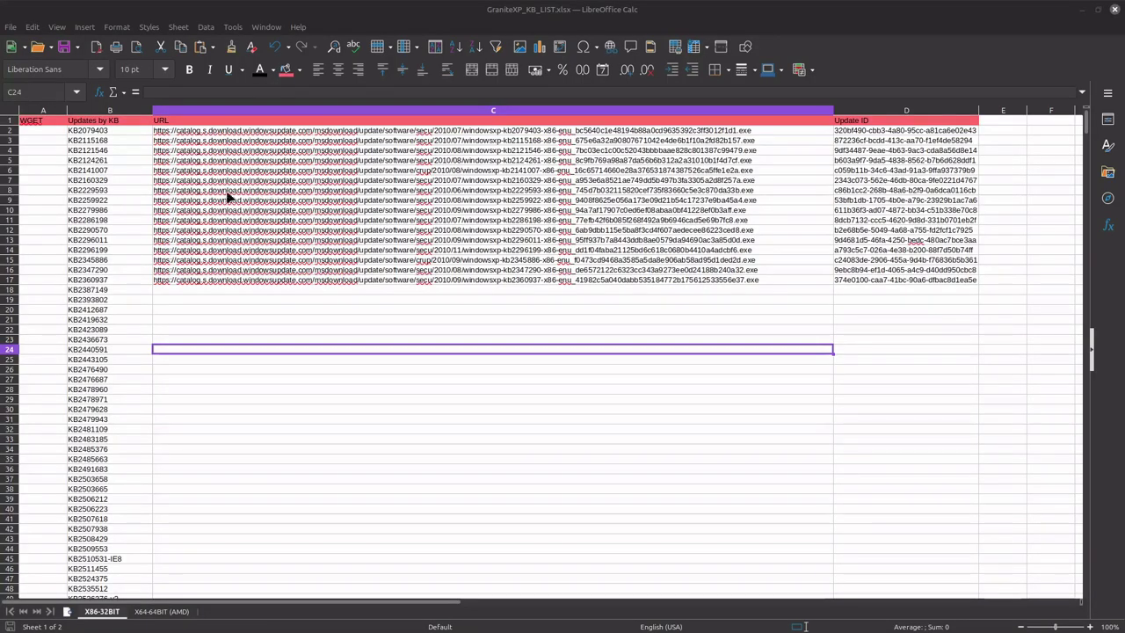
pyautogui.click(106, 311)
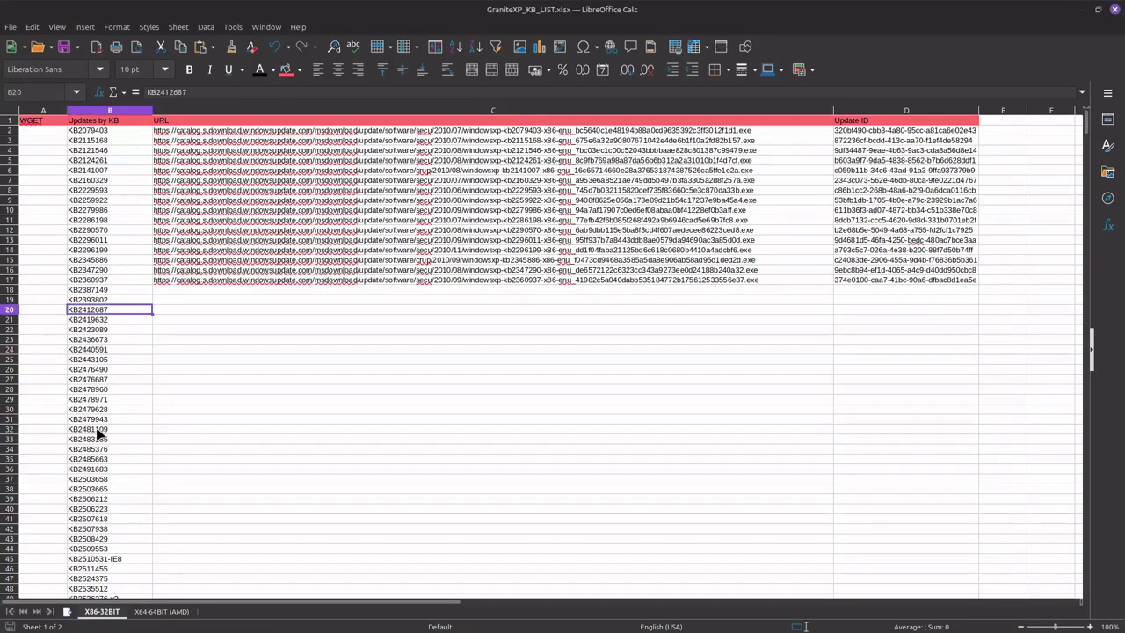
pyautogui.hotkey('ctrl', 'Down')
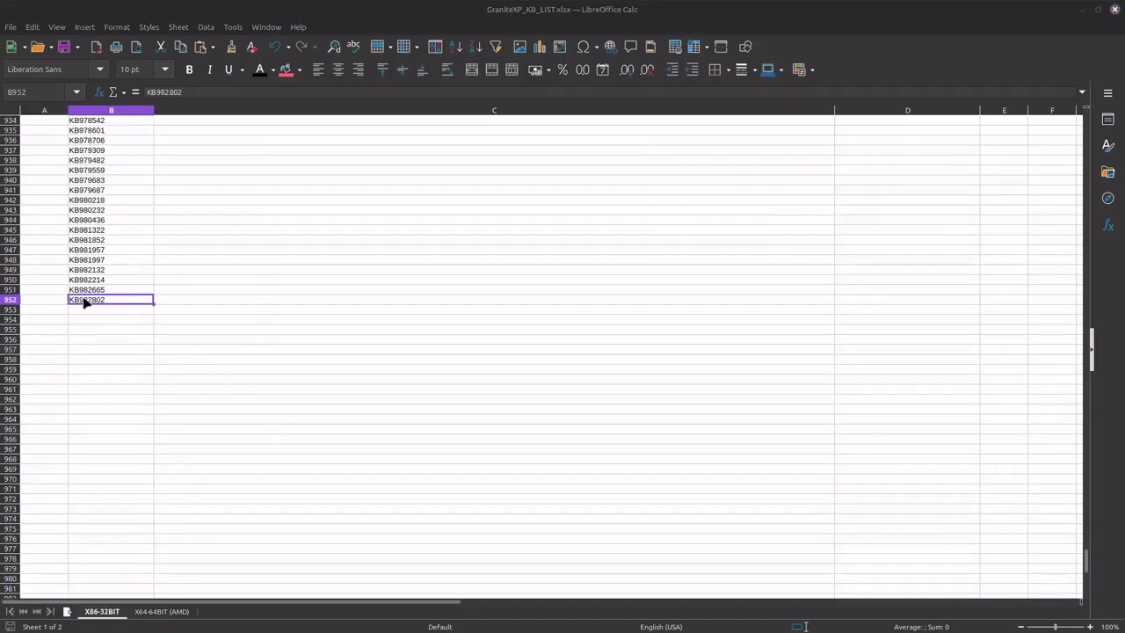
pyautogui.scroll(20, 84, 302)
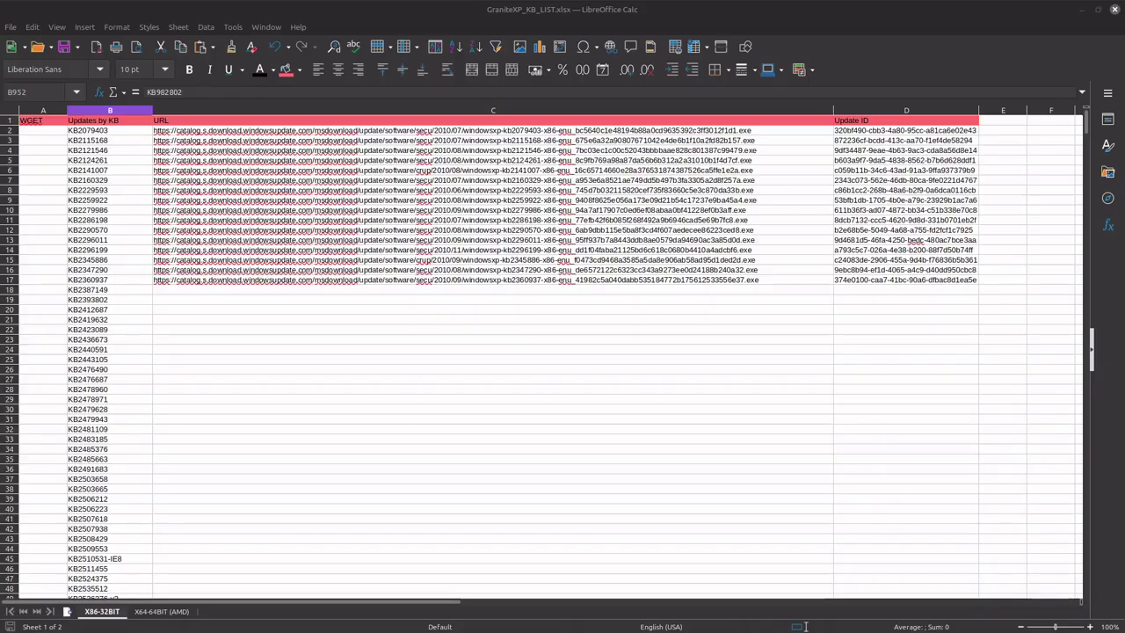
# Step: Copy the update number KB2160329 from cell B7 of the X86-32BIT sheet
pyautogui.click(112, 133)
pyautogui.click(104, 153)
pyautogui.click(104, 182)
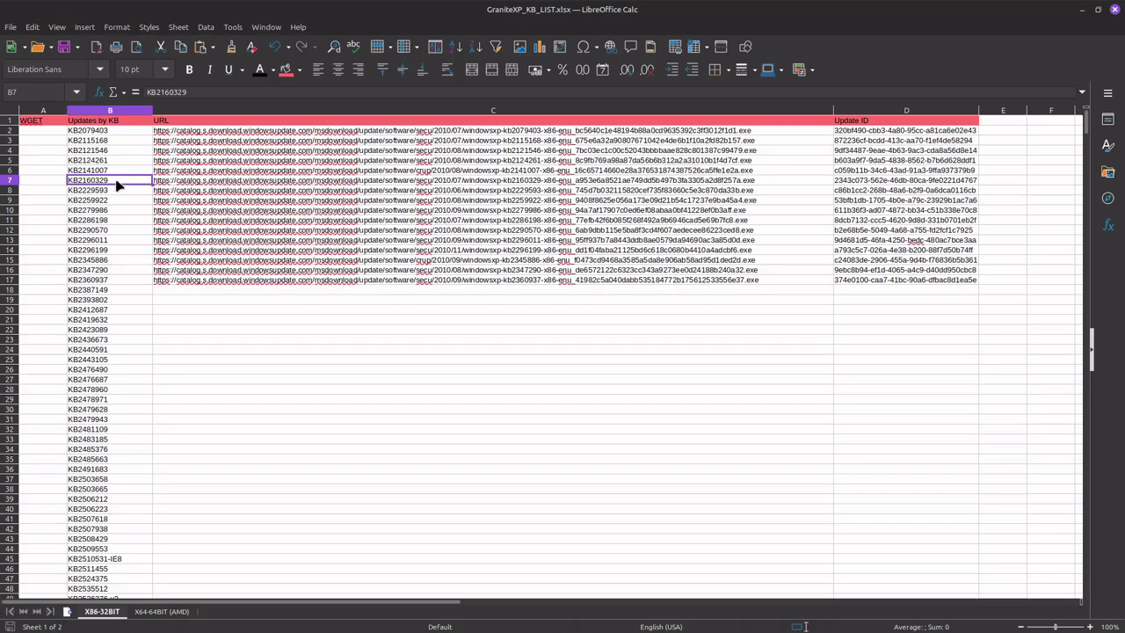
pyautogui.moveTo(188, 93); pyautogui.dragTo(144, 96)
pyautogui.rightClick(157, 98)
pyautogui.click(188, 118)
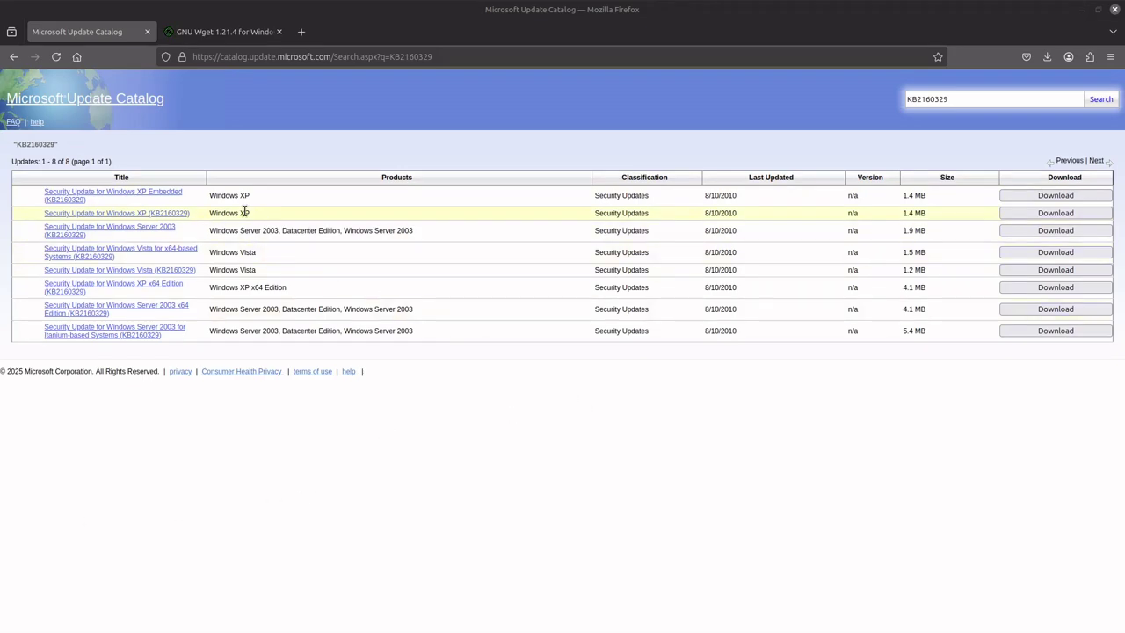
# Step: Open the catalog's download window for Security Update for Windows XP (KB2160329) and compare its link and UpdateID with the spreadsheet's row 7
pyautogui.click(1028, 214)
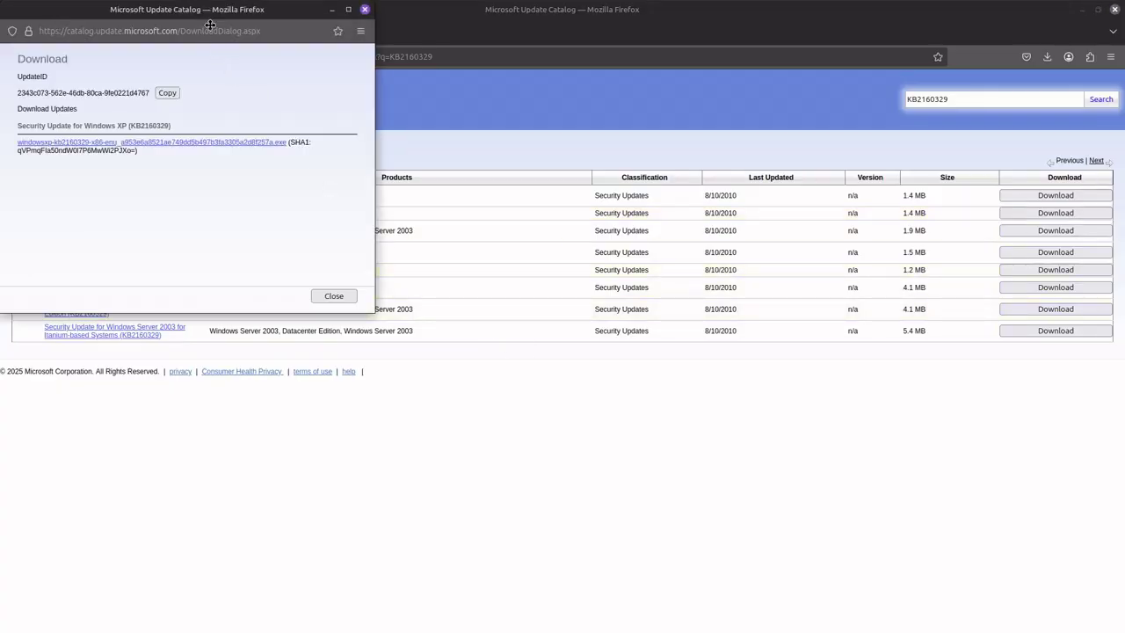
pyautogui.moveTo(200, 14); pyautogui.dragTo(460, 148)
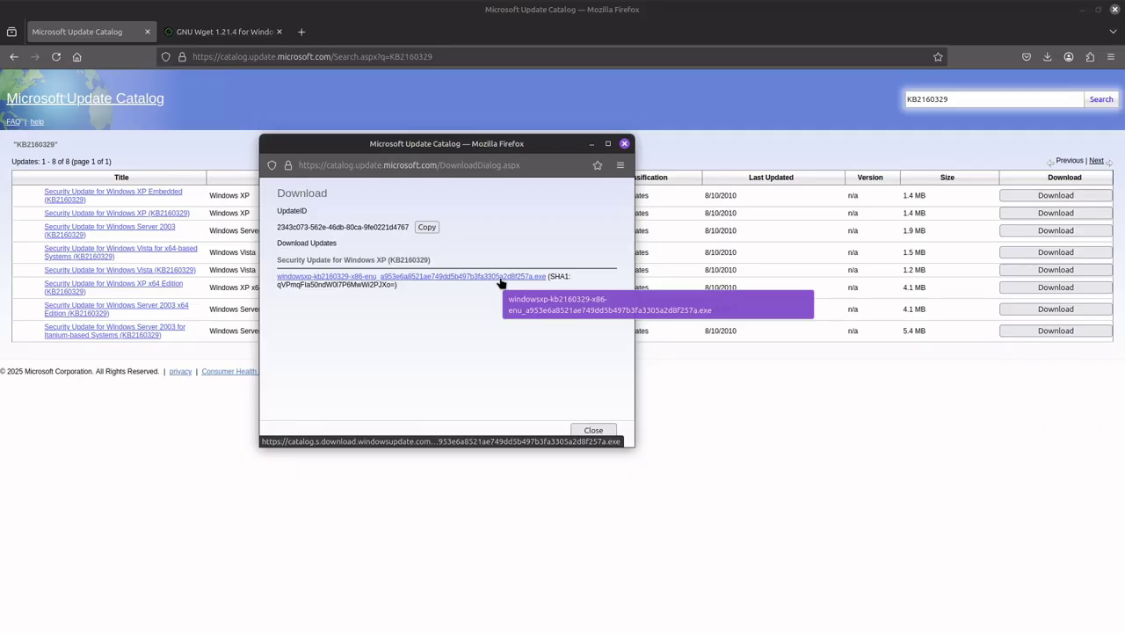
pyautogui.hotkey('alt', 'Tab')
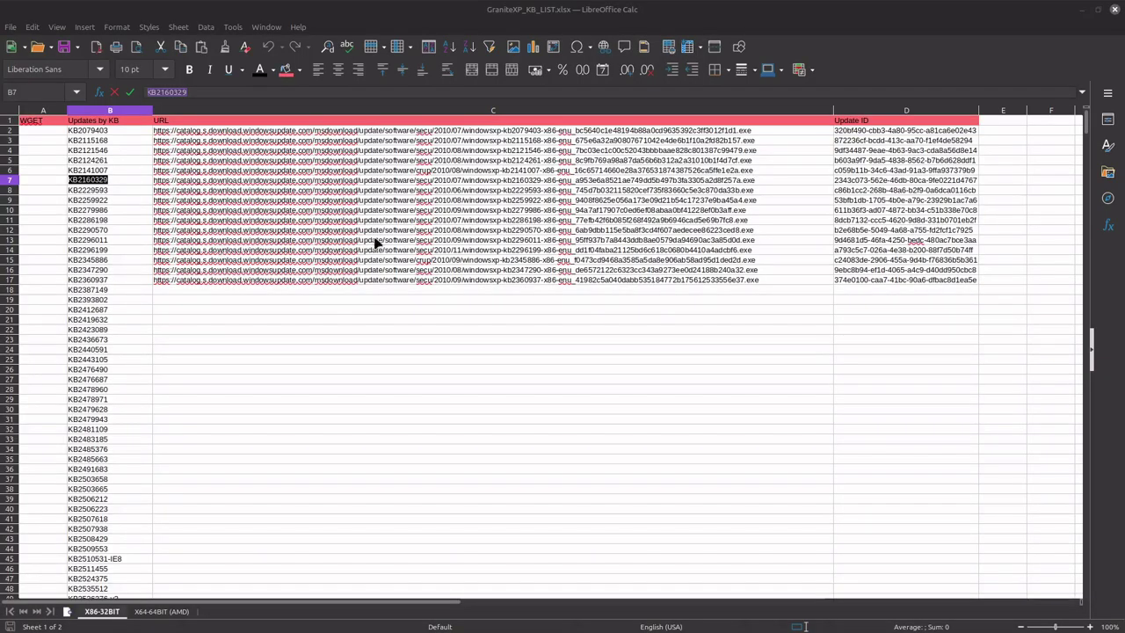
pyautogui.hotkey('alt', 'Tab')
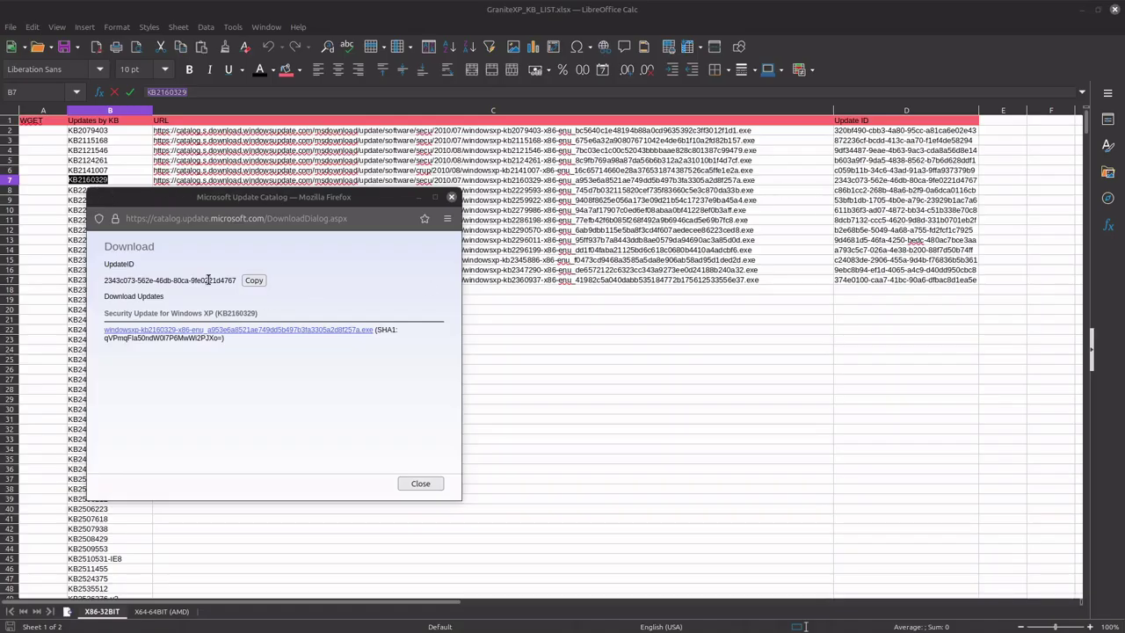
# Step: Switch to the GNU Wget for Windows page in Firefox and highlight the XP support note for version 1.20
pyautogui.hotkey('alt', 'Tab')
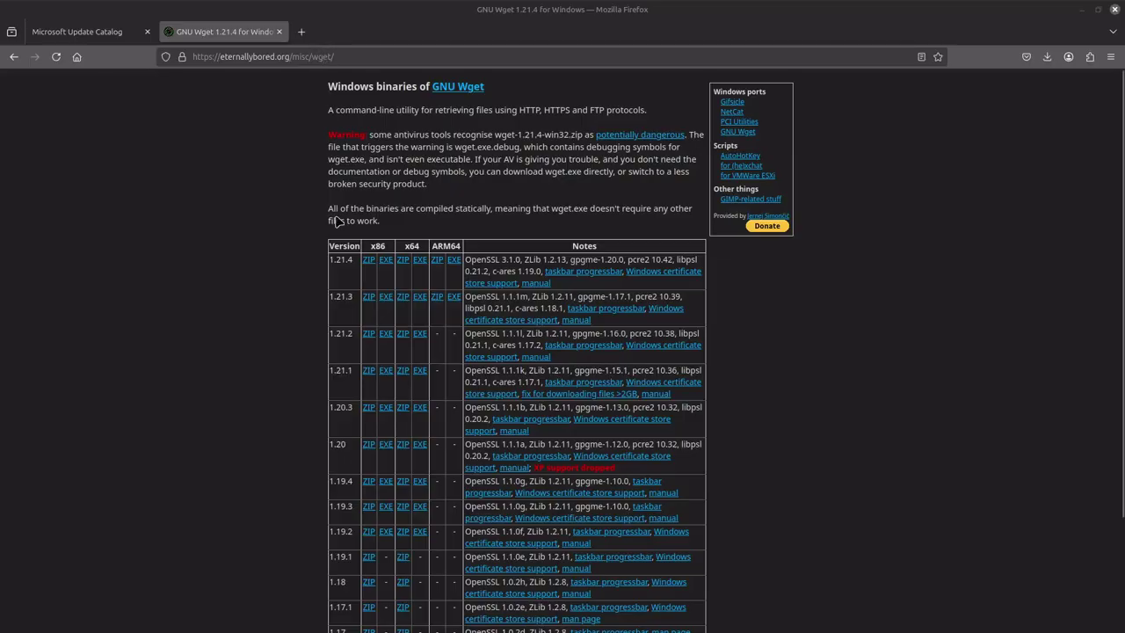
pyautogui.moveTo(620, 468); pyautogui.dragTo(530, 467)
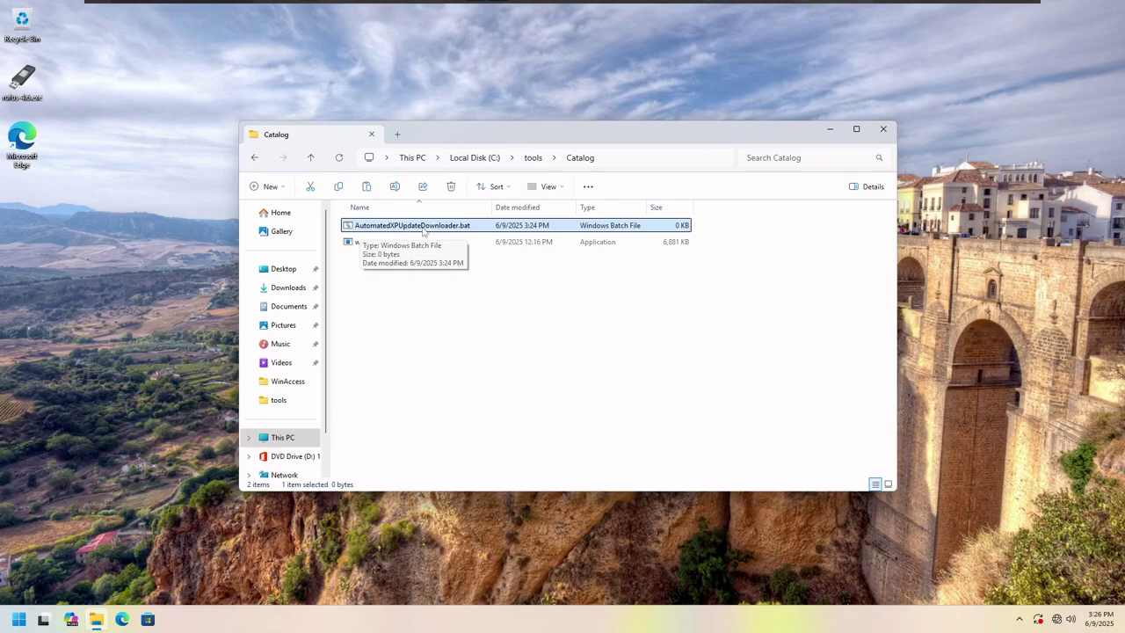
# Step: Open a terminal in the C:\tools\Catalog folder and move its window clear of the file list
pyautogui.click(408, 428)
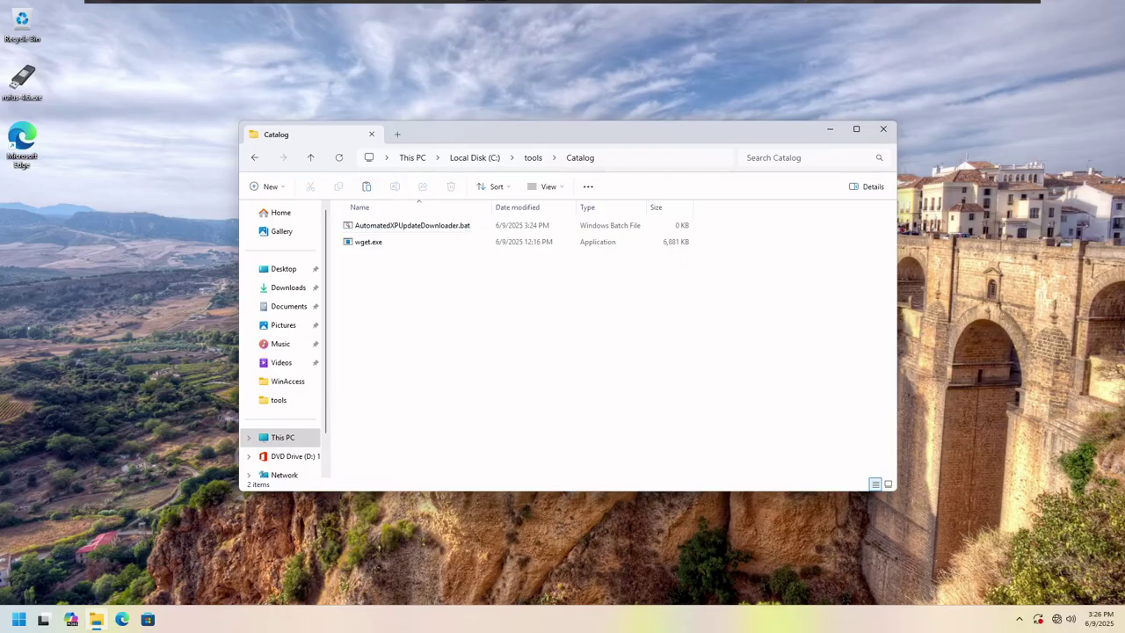
pyautogui.rightClick(416, 351)
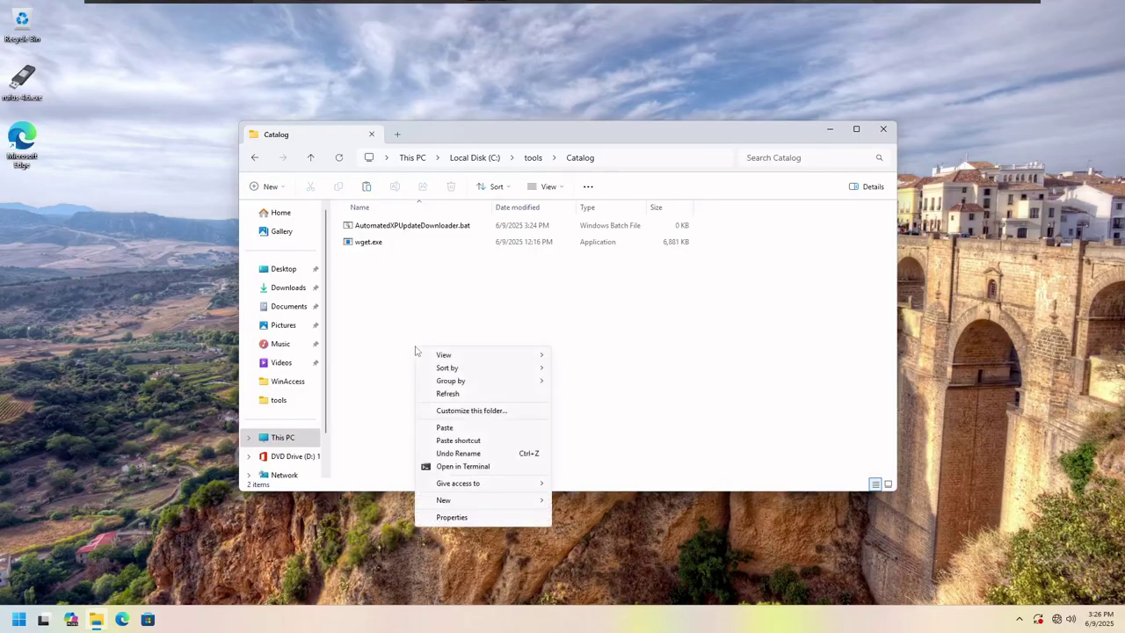
pyautogui.click(454, 471)
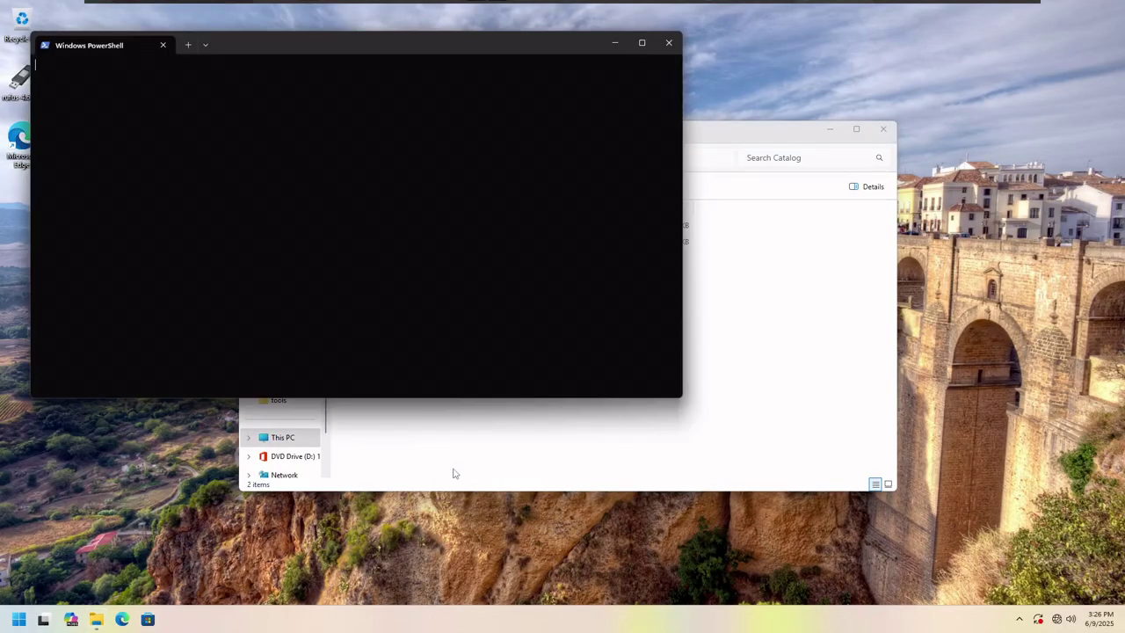
pyautogui.moveTo(287, 42); pyautogui.dragTo(730, 248)
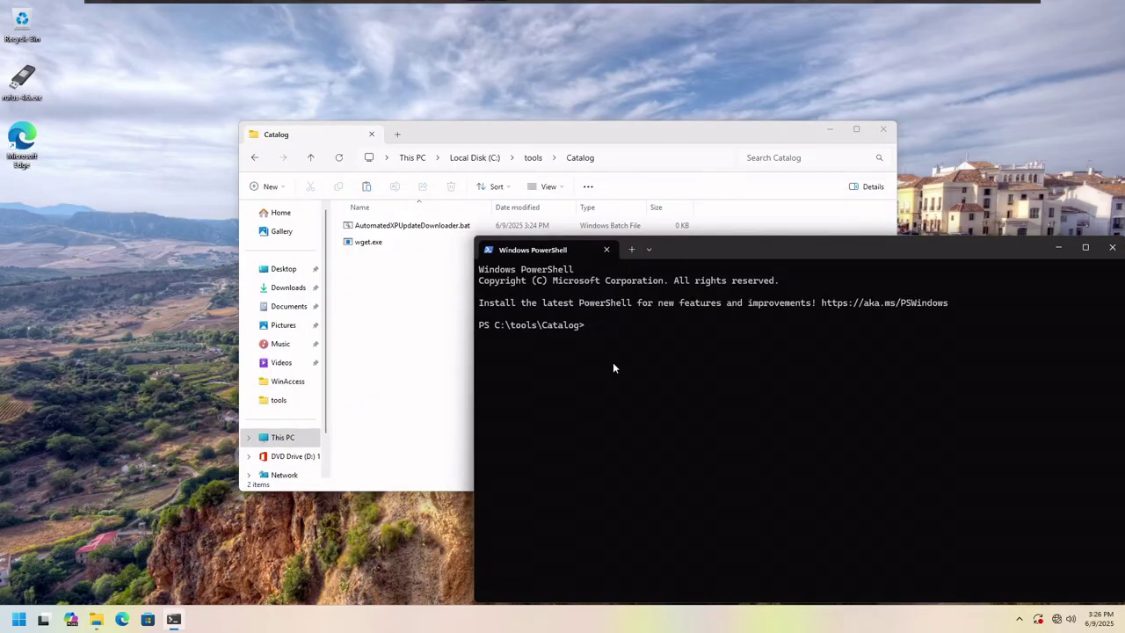
# Step: Start a cmd session inside the C:\tools\Catalog PowerShell terminal and clear its screen
pyautogui.write('cmd')
pyautogui.press('Return')
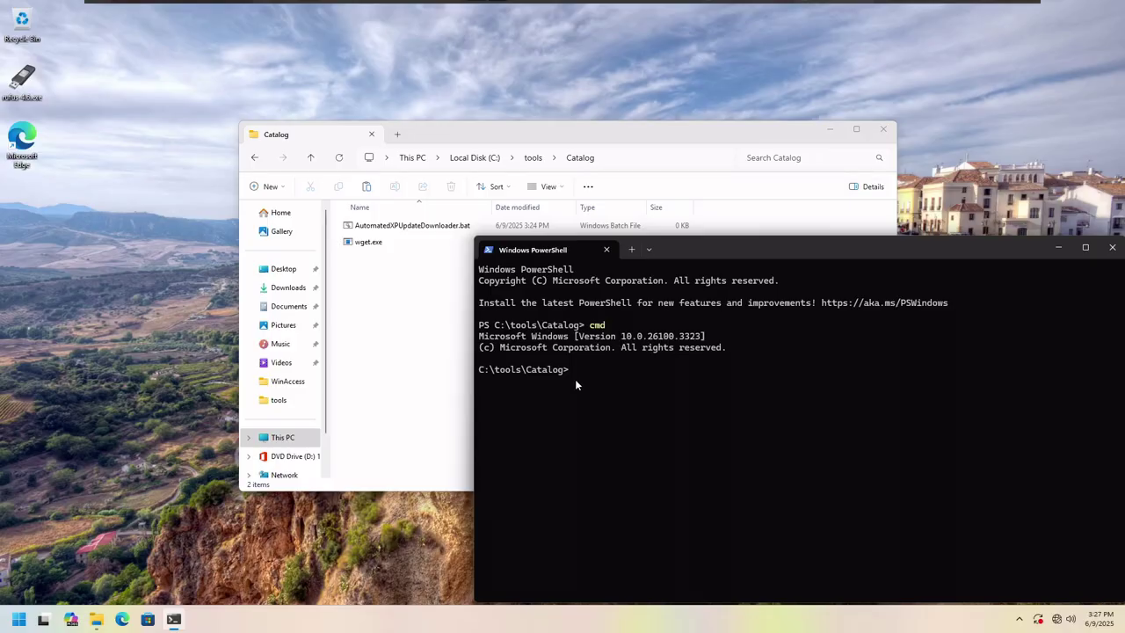
pyautogui.write('cls')
pyautogui.press('Return')
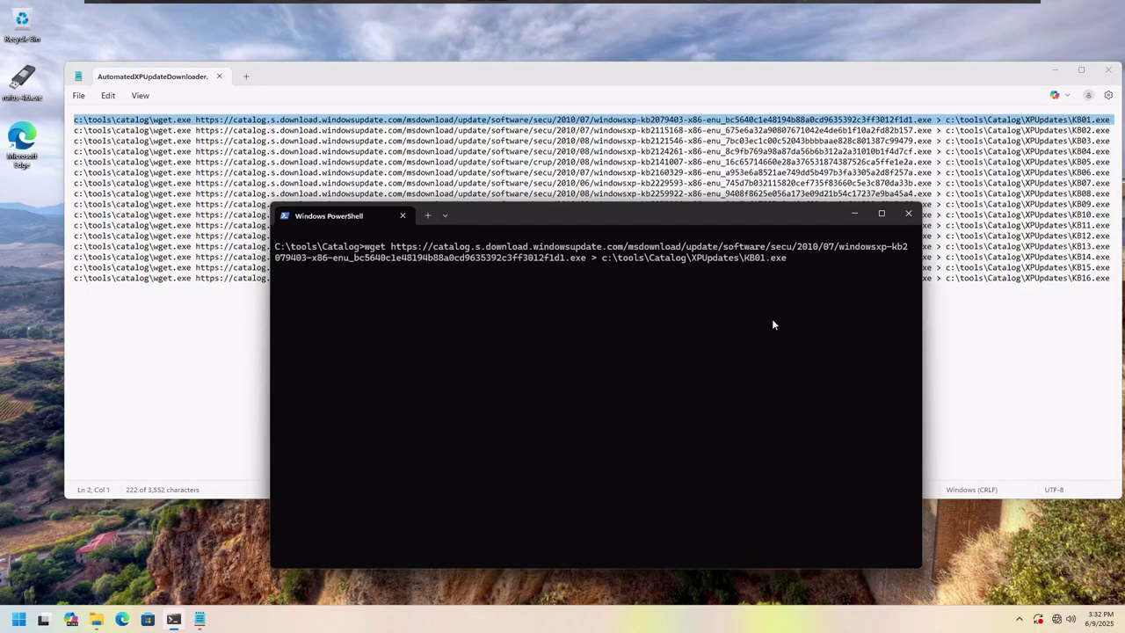
# Step: Run the wget download of KB2079403 with output redirected to c:\tools\Catalog\XPUpdates\KB01.exe, rerunning it once the XPUpdates folder exists
pyautogui.press('Return')
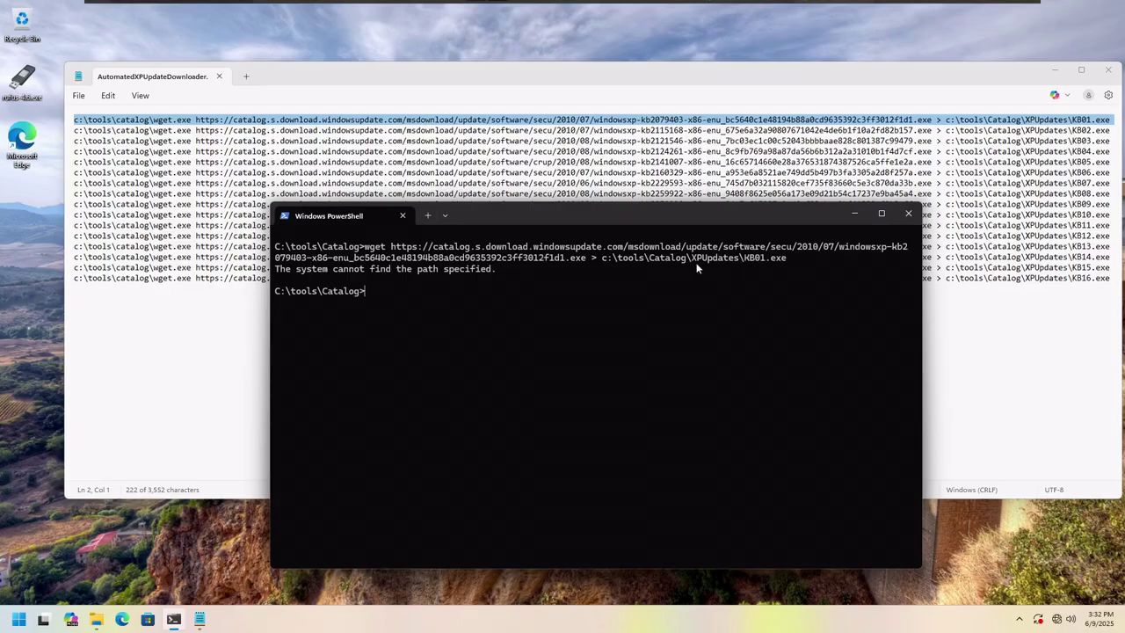
pyautogui.moveTo(692, 258); pyautogui.dragTo(735, 262)
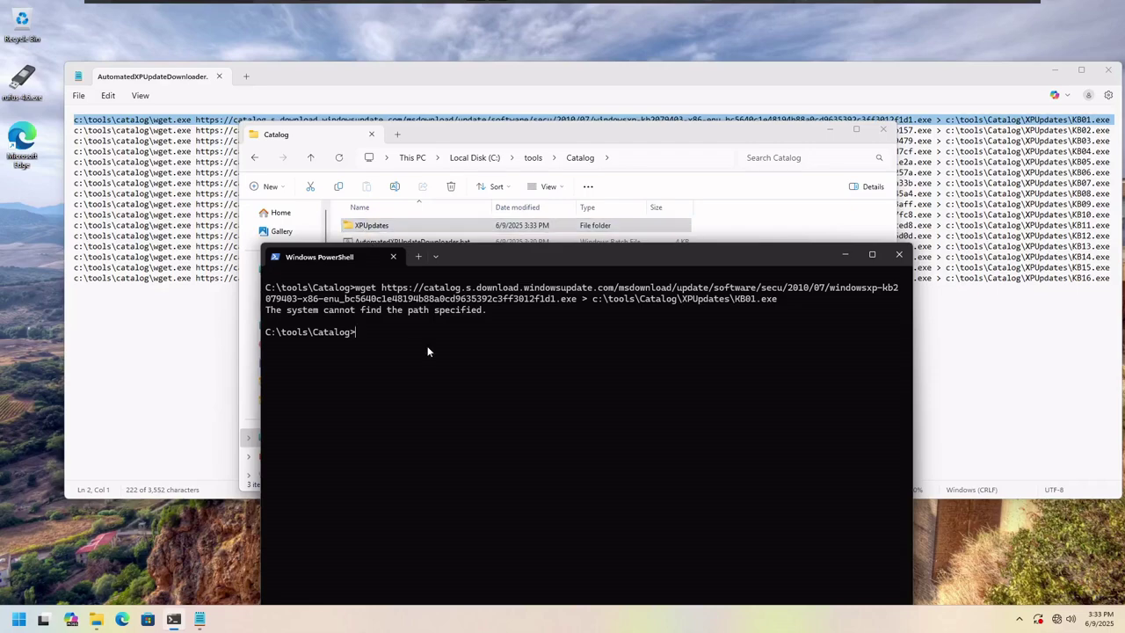
pyautogui.press('Up')
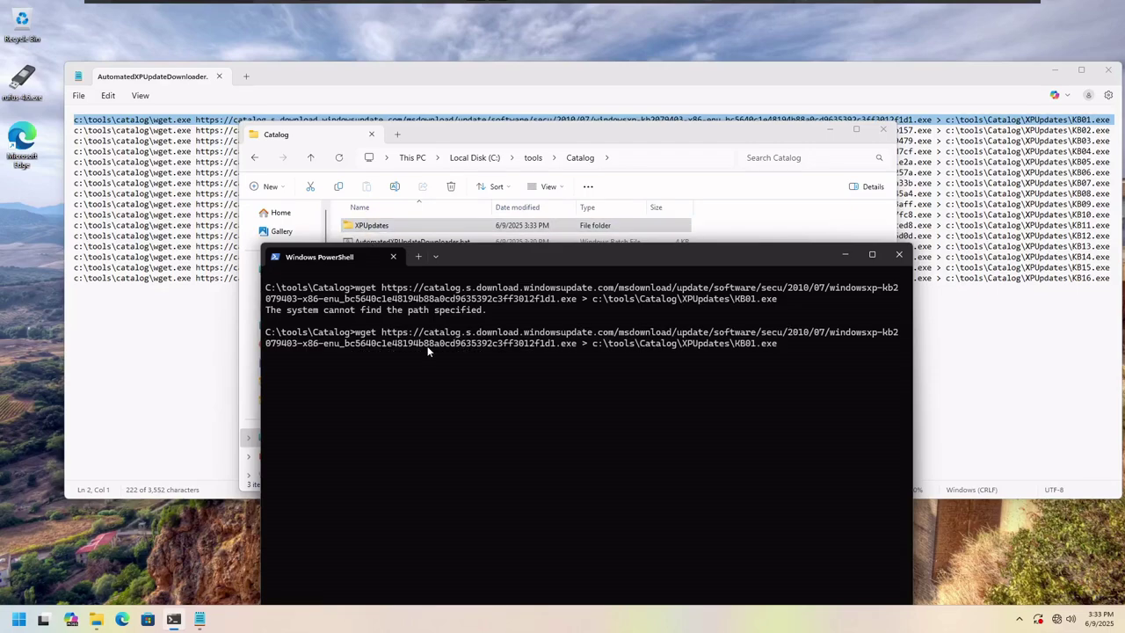
pyautogui.press('Return')
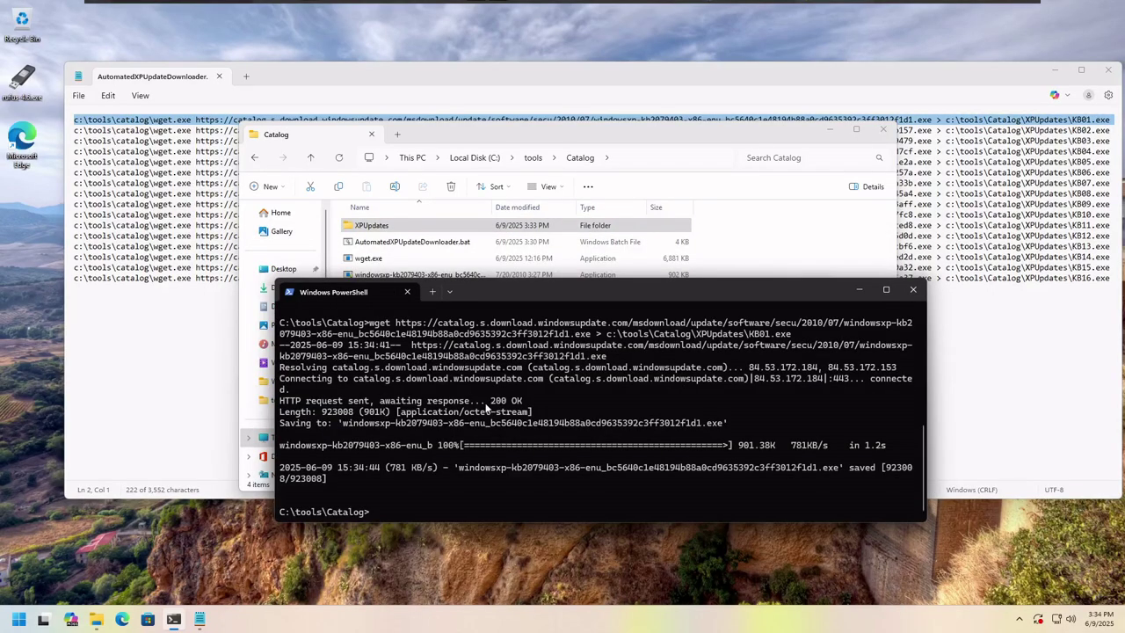
# Step: Open the XPUpdates folder to check the size of KB01.exe, and return to the AutomatedXPUpdateDownloader batch file in Notepad
pyautogui.doubleClick(384, 227)
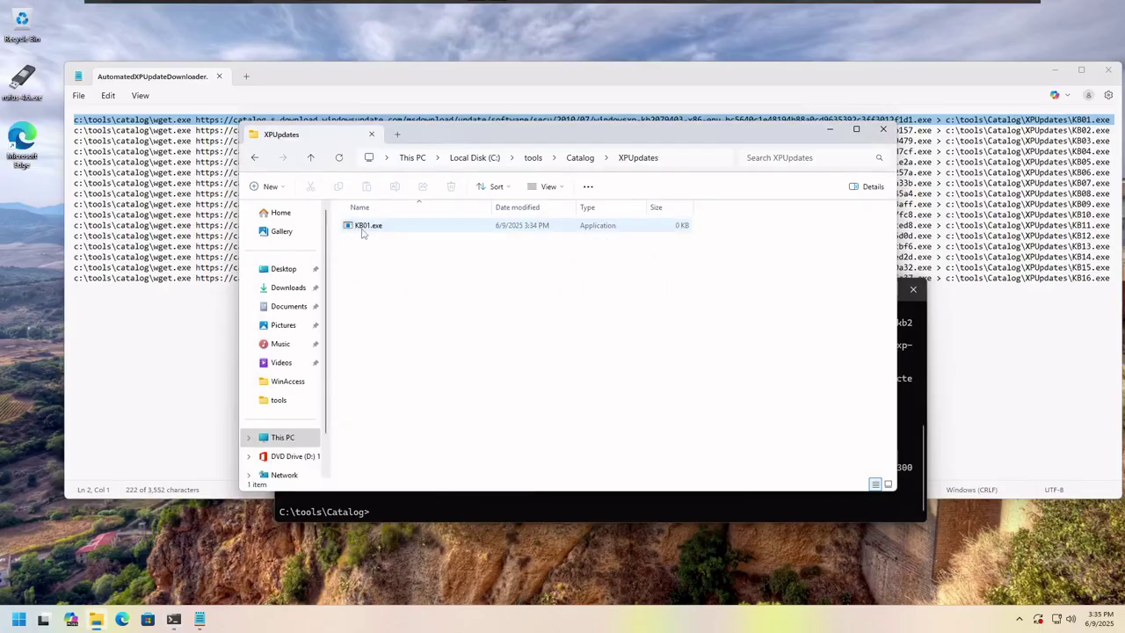
pyautogui.moveTo(361, 232)
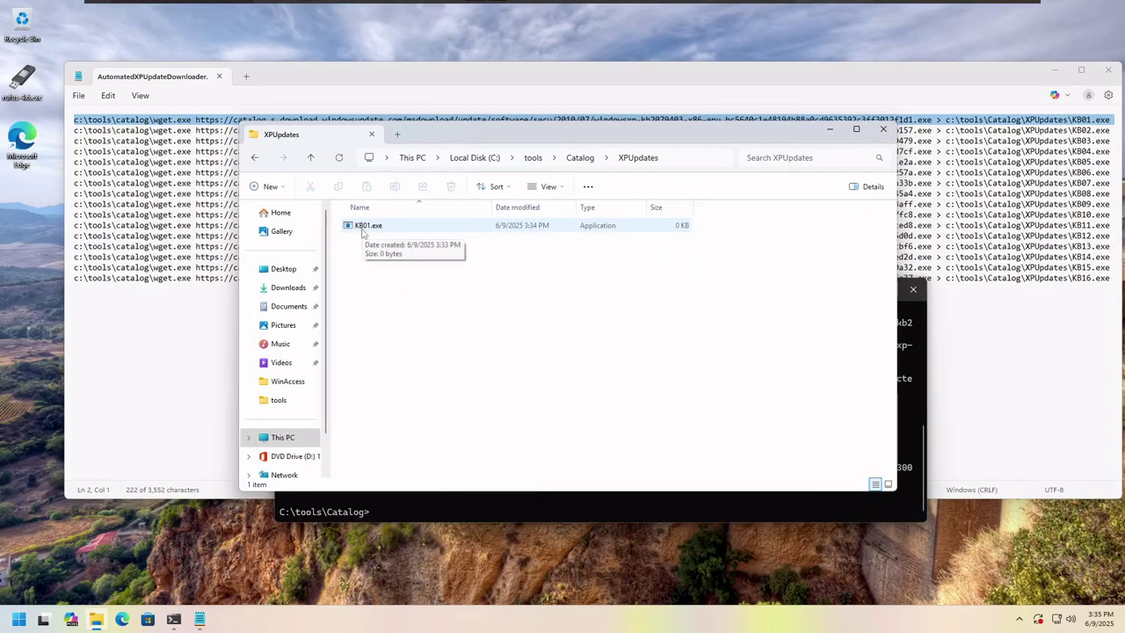
pyautogui.click(422, 504)
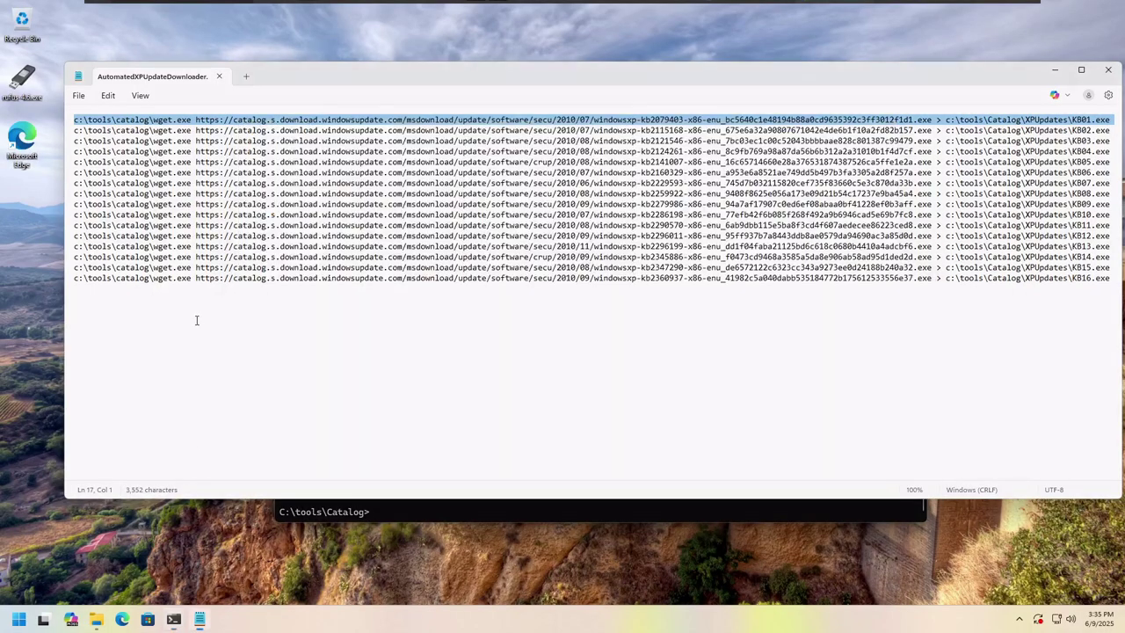
pyautogui.click(196, 319)
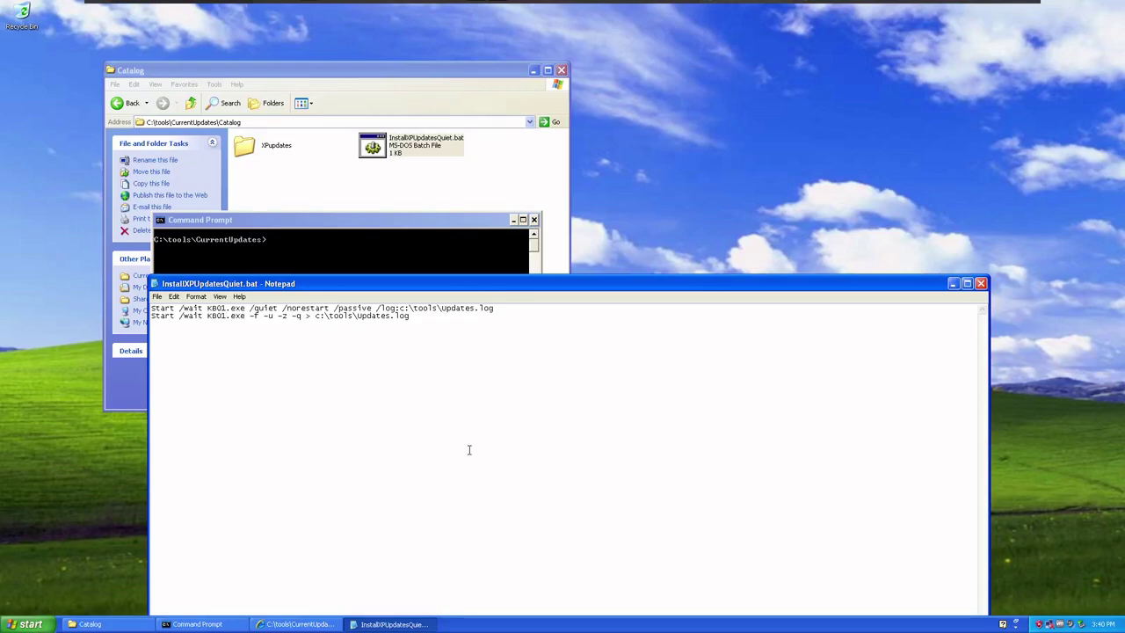
# Step: Highlight and compare the /quiet /norestart /passive line and the -f -u -z -q line for KB01.exe in InstallXPUpdatesQuiet.bat
pyautogui.moveTo(444, 317); pyautogui.dragTo(151, 316)
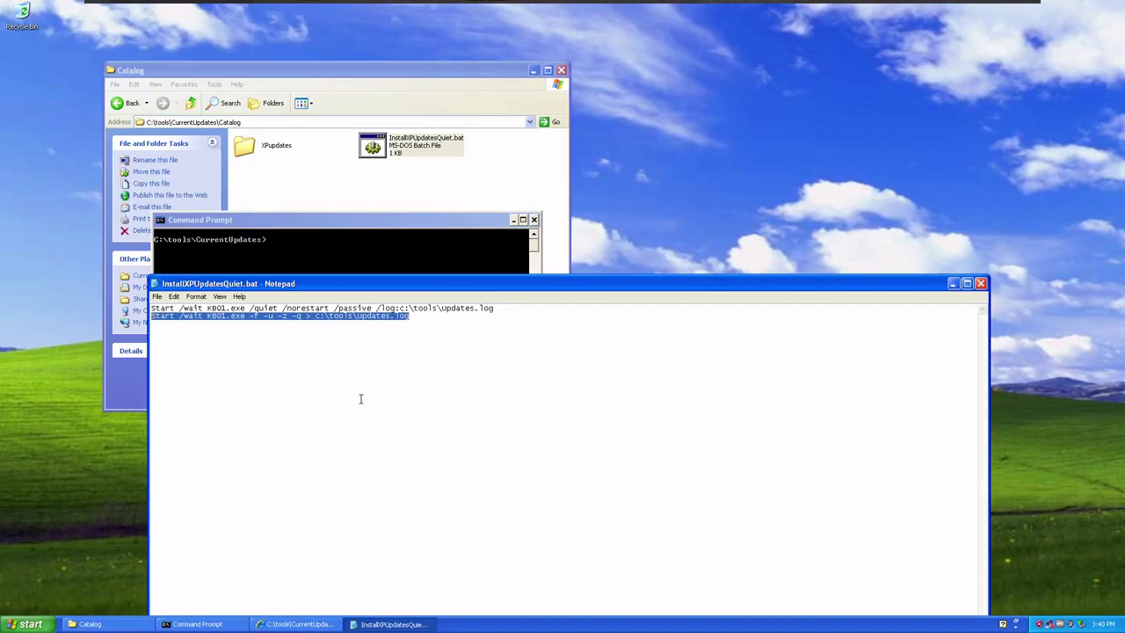
pyautogui.moveTo(532, 307); pyautogui.dragTo(160, 307)
pyautogui.moveTo(467, 324); pyautogui.dragTo(160, 317)
pyautogui.click(360, 360)
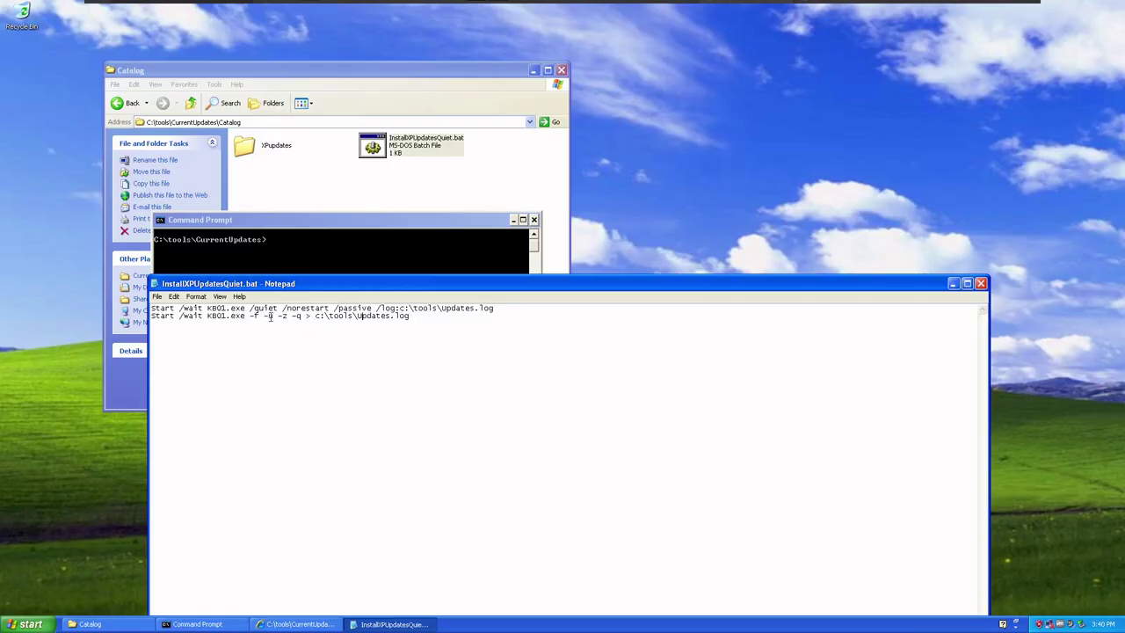
pyautogui.click(299, 315)
pyautogui.moveTo(489, 309); pyautogui.dragTo(152, 310)
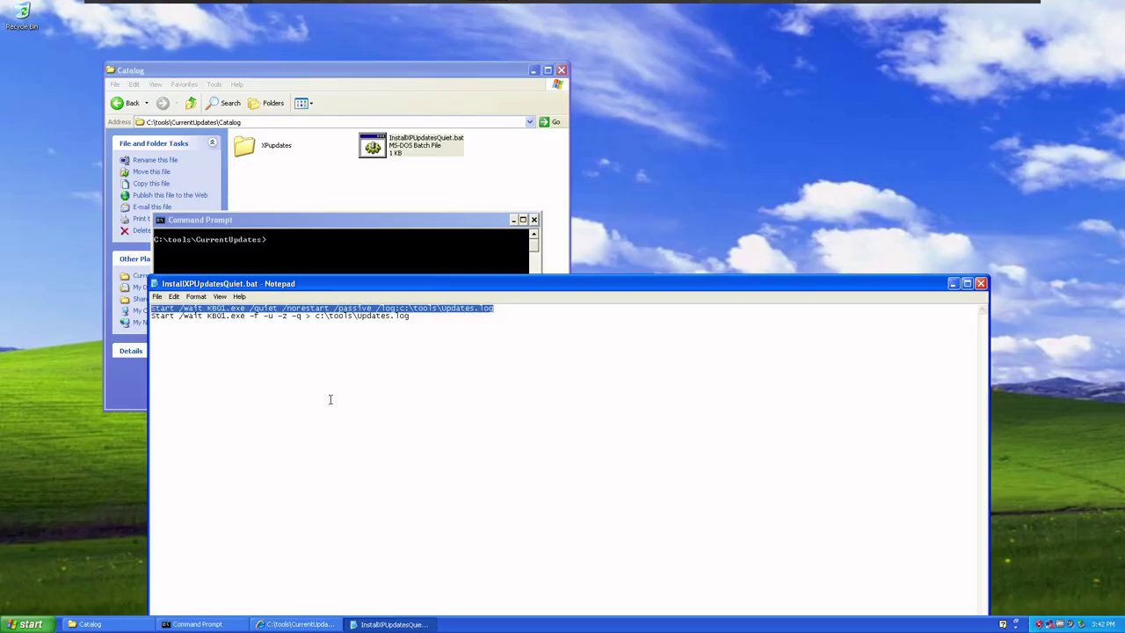
pyautogui.moveTo(480, 334); pyautogui.dragTo(151, 306)
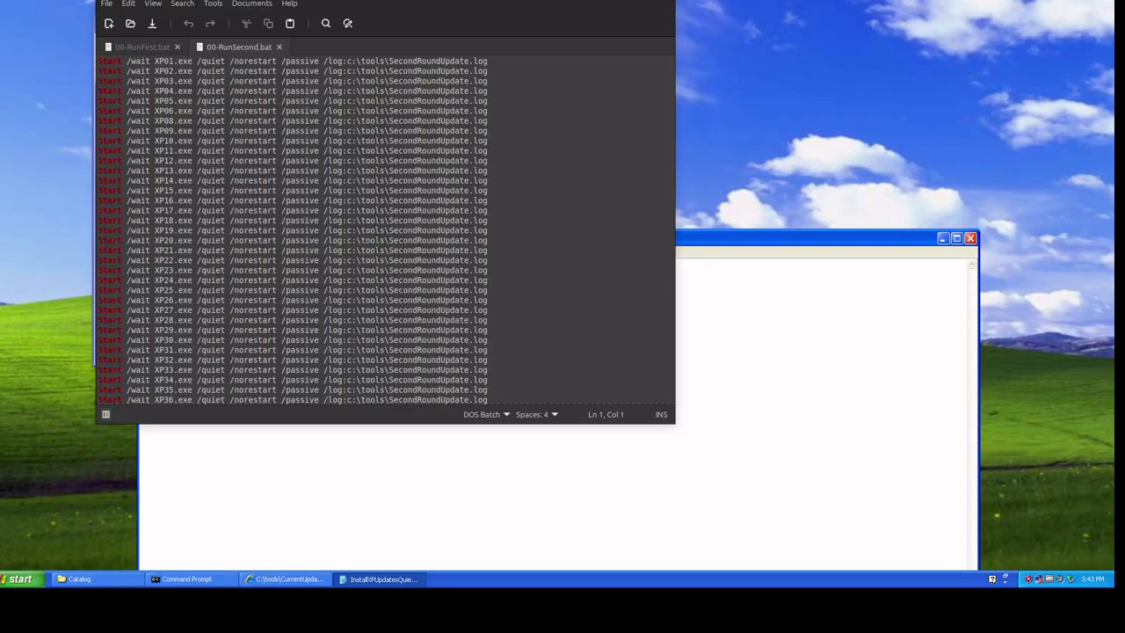
# Step: Review the install commands in 00-RunFirst.bat and 00-RunSecond.bat, including the IE8 and POS entries and the closing shutdown line
pyautogui.click(163, 47)
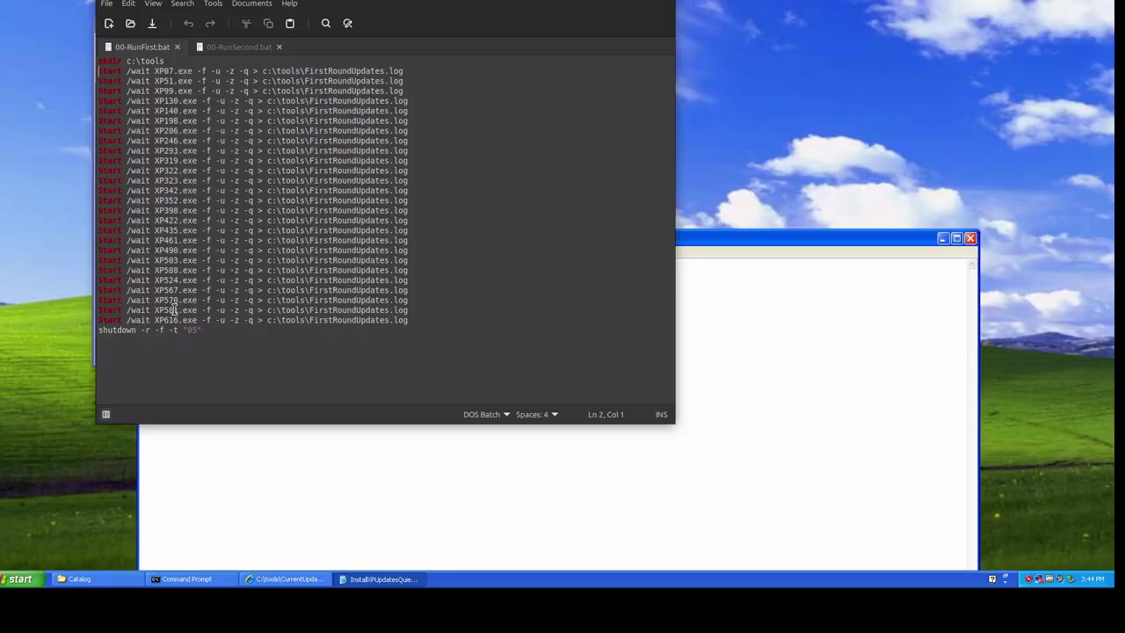
pyautogui.click(255, 45)
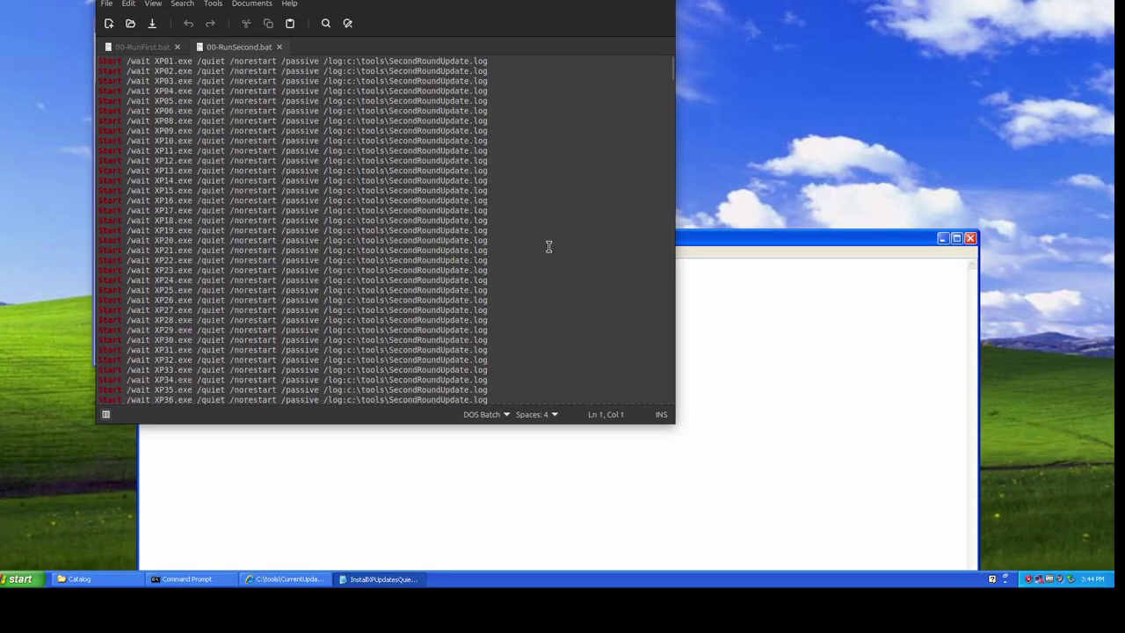
pyautogui.scroll(-5, 548, 246)
pyautogui.moveTo(671, 79); pyautogui.dragTo(669, 406)
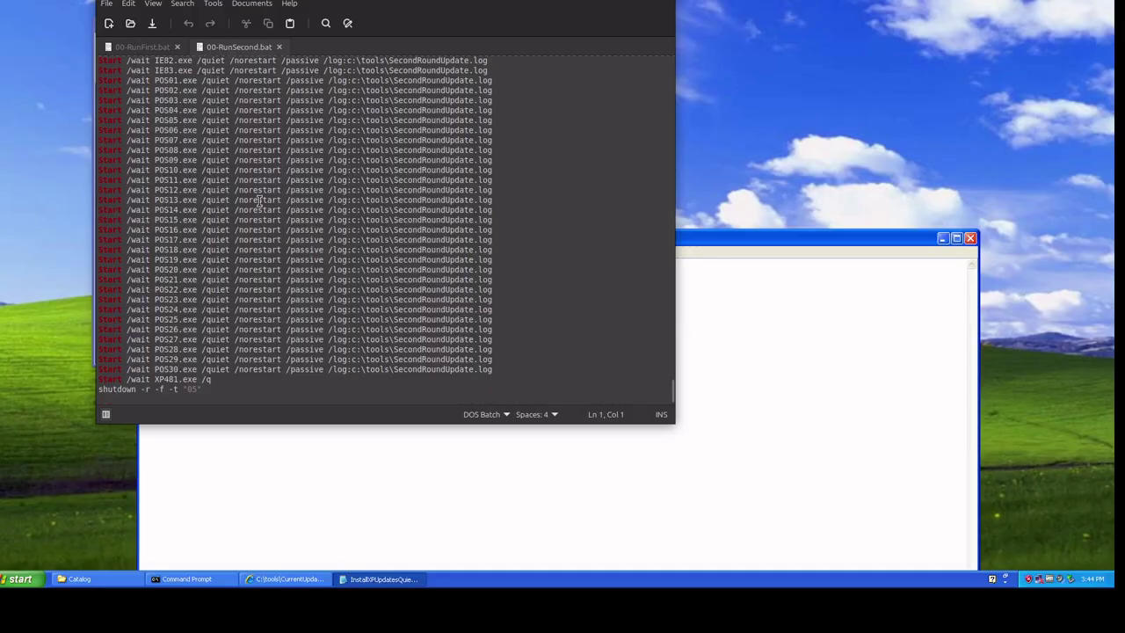
pyautogui.scroll(4, 250, 188)
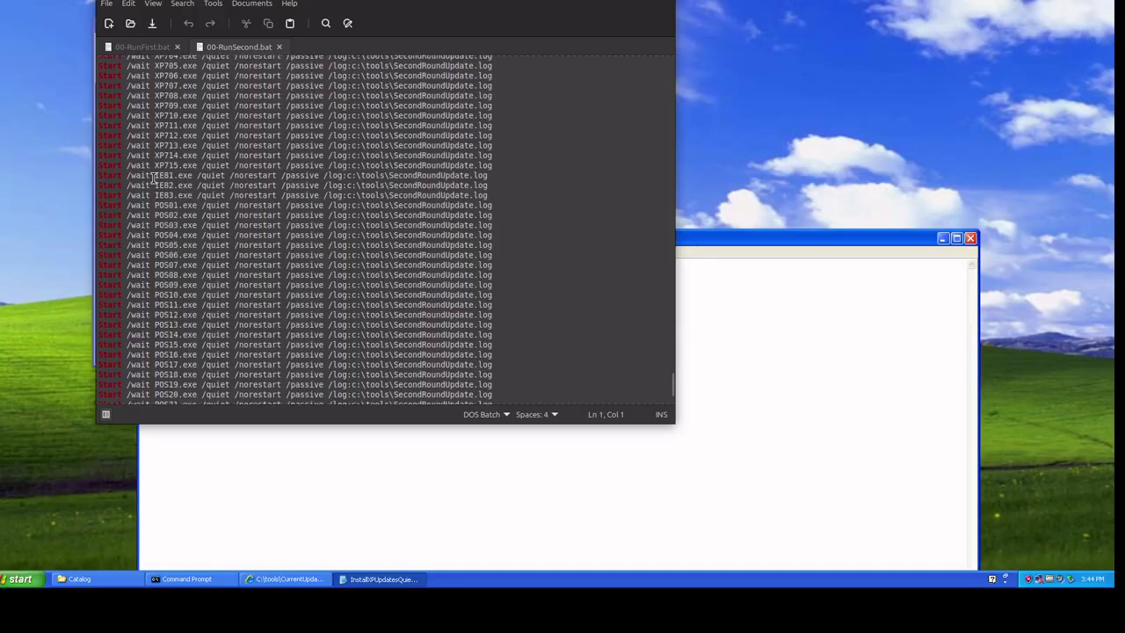
pyautogui.scroll(-4, 502, 369)
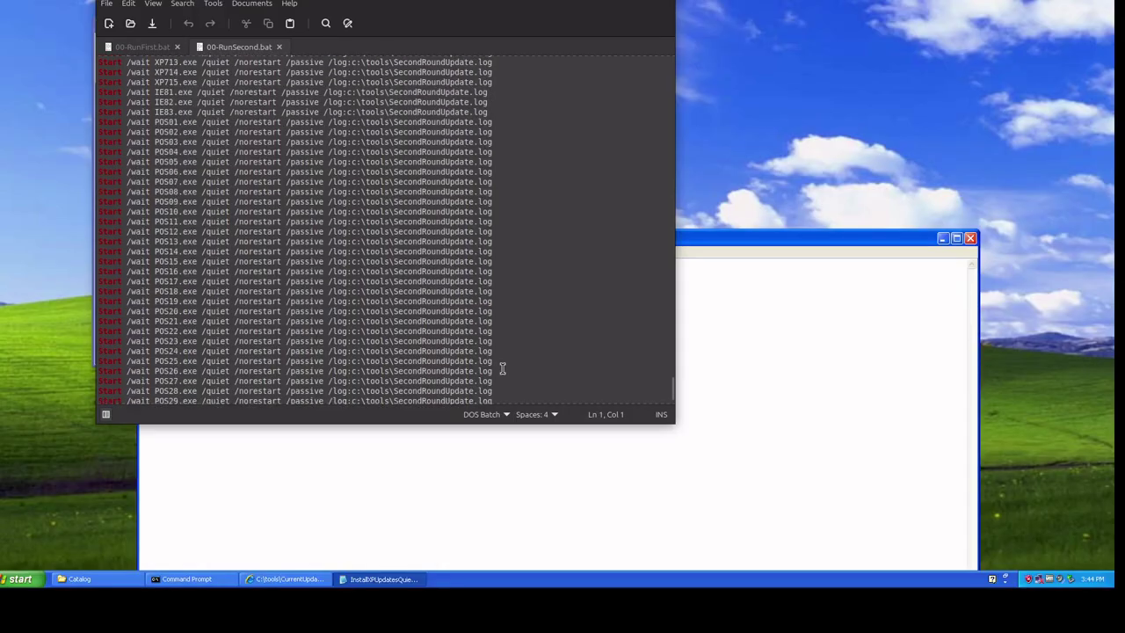
# Step: Switch to Internet Explorer to view the installed hotfix list in C:\tools\CurrentUpdates\updates.html
pyautogui.click(289, 579)
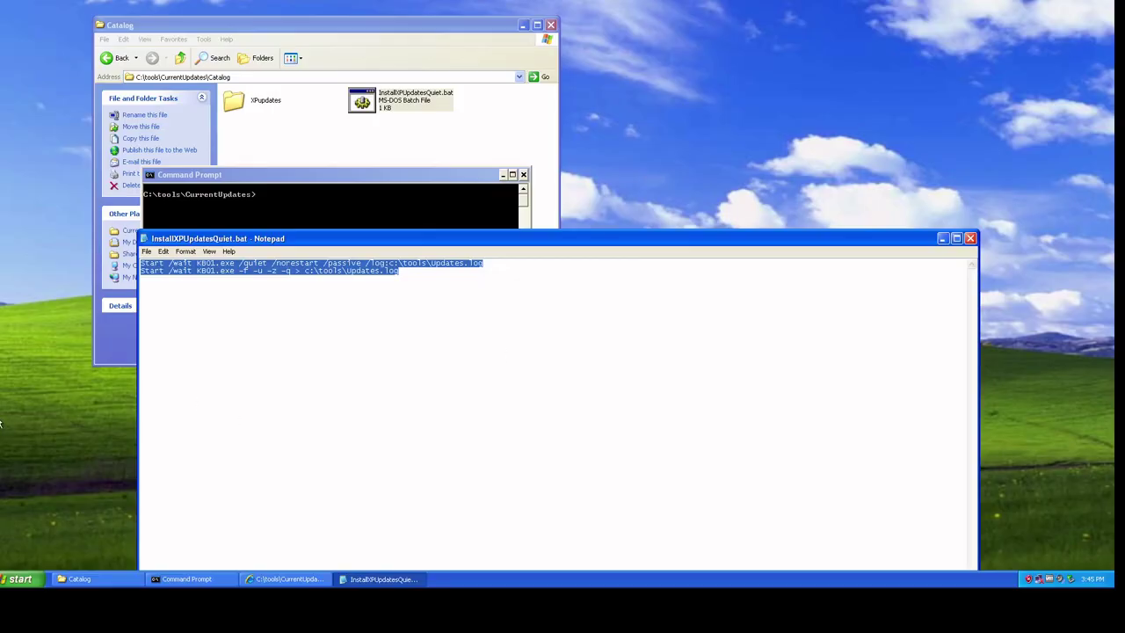
pyautogui.hotkey('alt', 'Tab')
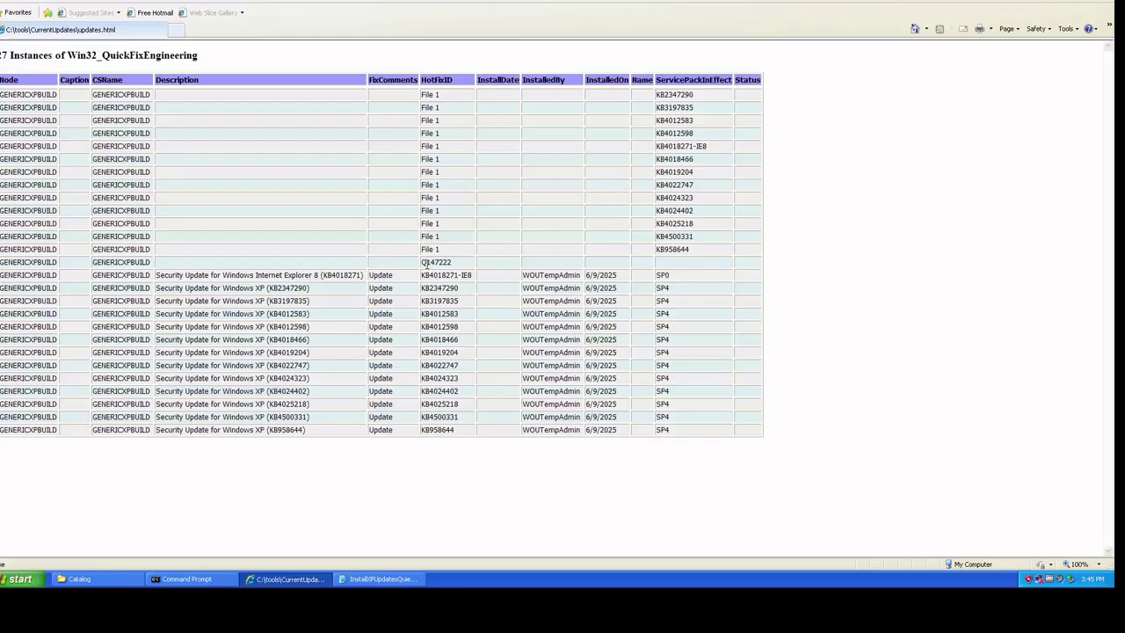